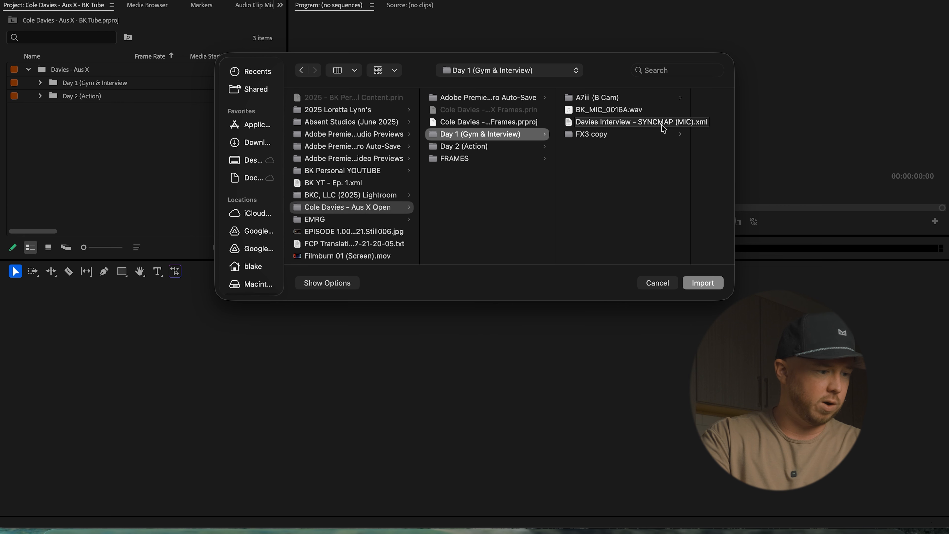
Import the interview SYNCMAP (MIC) XML file and move the imported bin into the project's main footage bin
{"action": "double_click", "coordinate": [661, 123]}
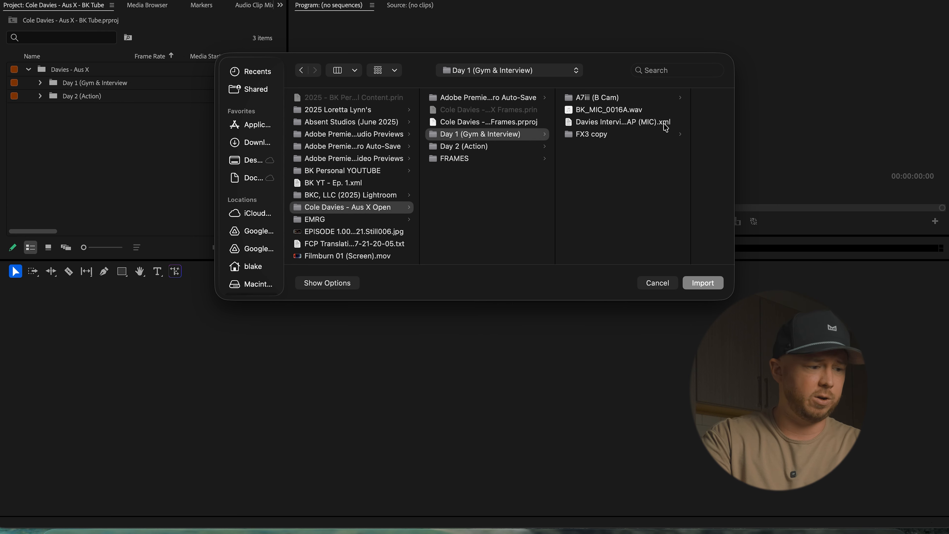
{"action": "left_click", "coordinate": [176, 187]}
{"action": "left_click_drag", "start_coordinate": [43, 112], "coordinate": [55, 75]}
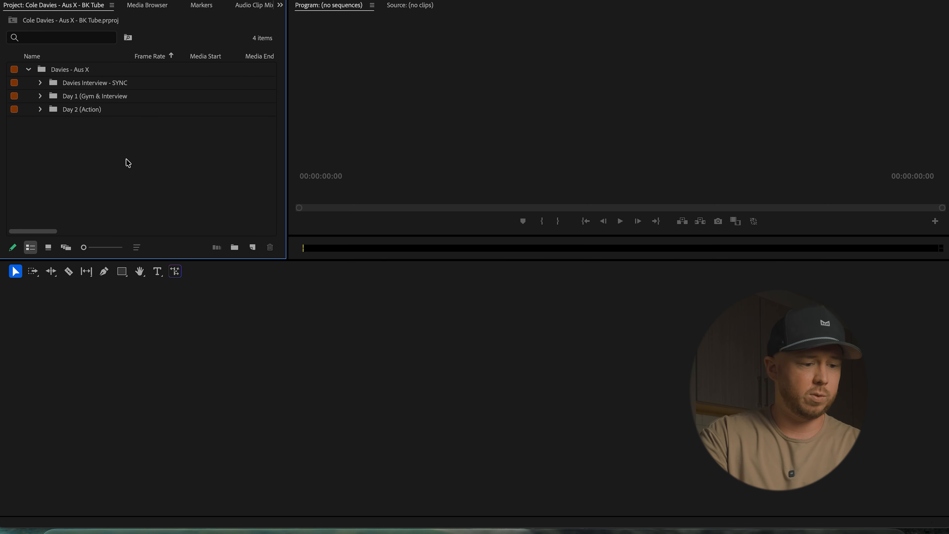
Create a sequence named "Day 1 - Stringout" with the 4K - (3840-2160) preset and add the Day 1 (Gym & Interview) bin at its start
{"action": "key", "text": "ctrl+n"}
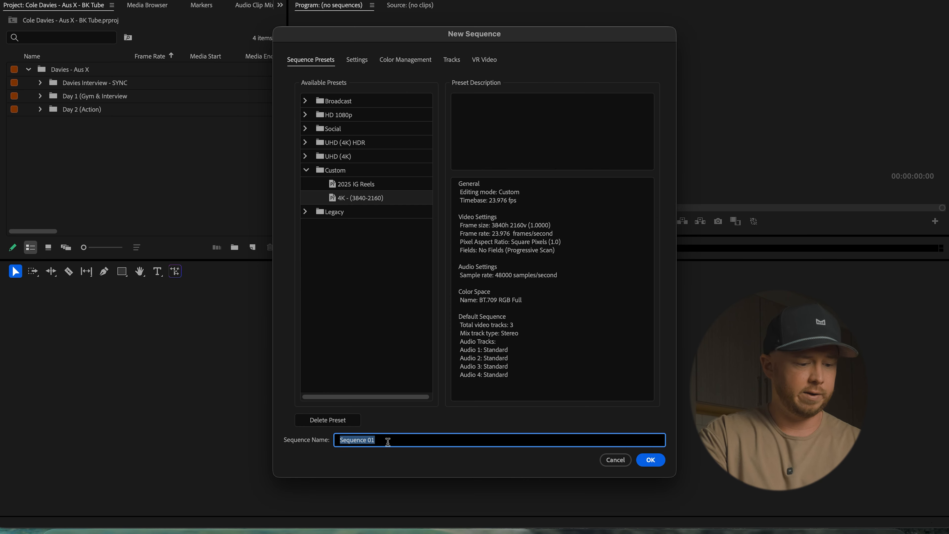
{"action": "type", "text": "Day 1 - Stringout"}
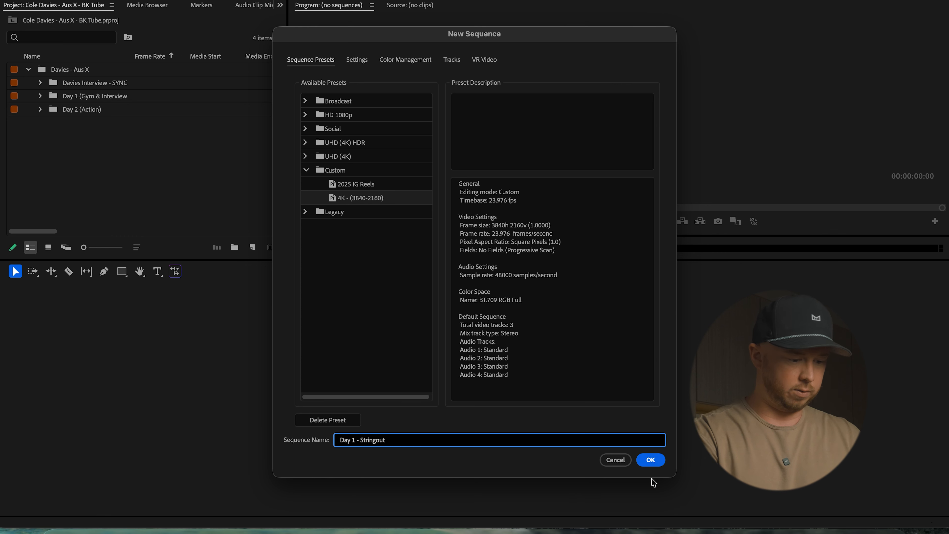
{"action": "left_click", "coordinate": [650, 460]}
{"action": "left_click_drag", "start_coordinate": [50, 96], "coordinate": [97, 367]}
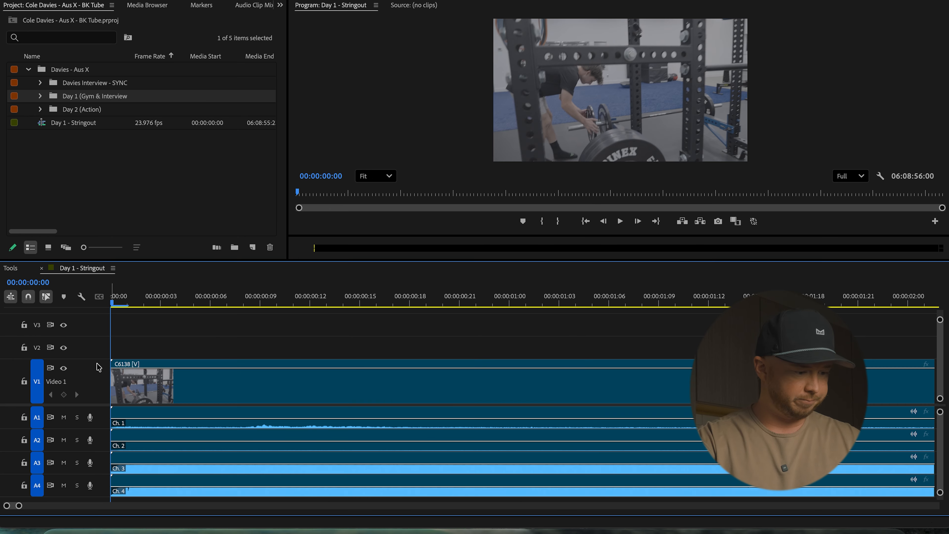
Fit the whole Day 1 stringout in the timeline and examine how its video and audio clips are laid out
{"action": "left_click", "coordinate": [30, 1]}
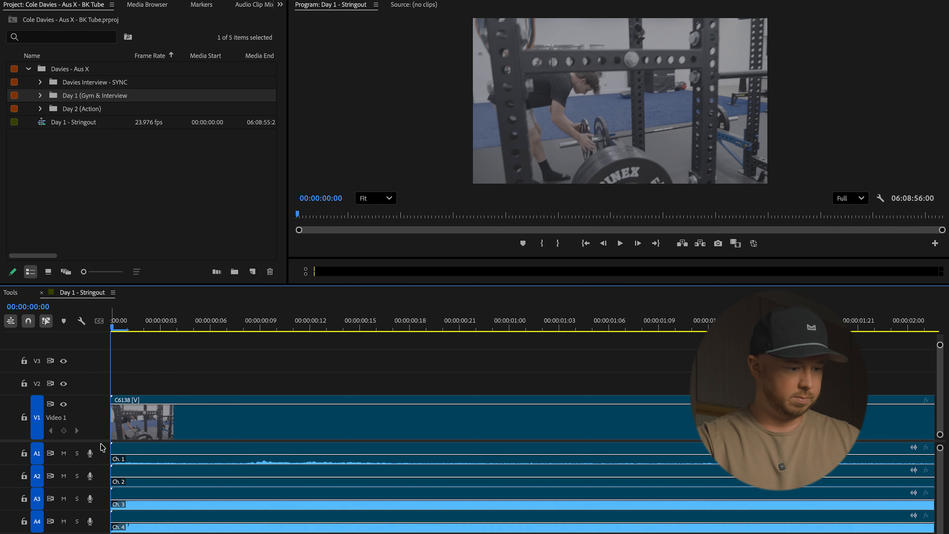
{"action": "left_click_drag", "start_coordinate": [100, 441], "coordinate": [100, 406]}
{"action": "key", "text": "minus"}
{"action": "key", "text": "minus"}
{"action": "key", "text": "minus"}
{"action": "key", "text": "minus"}
{"action": "key", "text": "minus"}
{"action": "key", "text": "minus"}
{"action": "key", "text": "minus"}
{"action": "key", "text": "minus"}
{"action": "key", "text": "minus"}
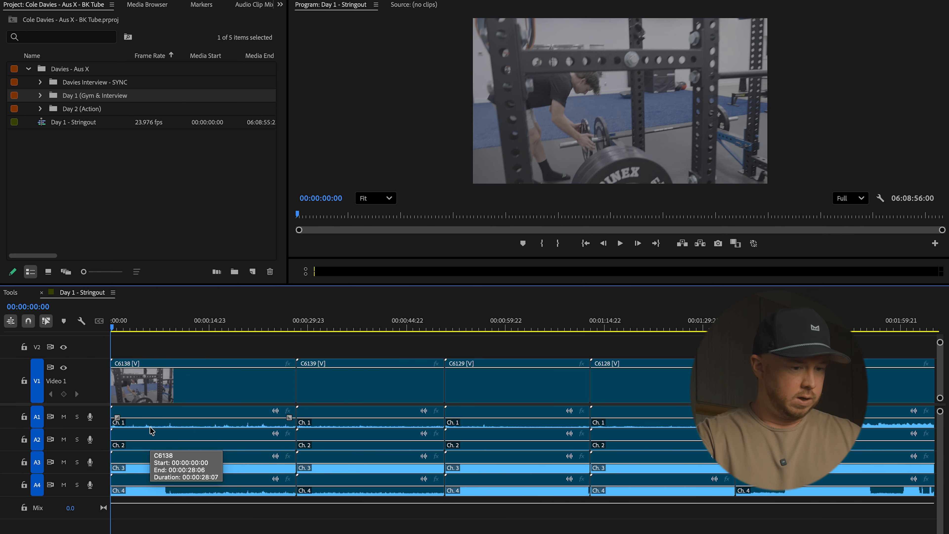
{"action": "key", "text": "minus"}
{"action": "key", "text": "minus"}
{"action": "key", "text": "minus"}
{"action": "key", "text": "minus"}
{"action": "key", "text": "minus"}
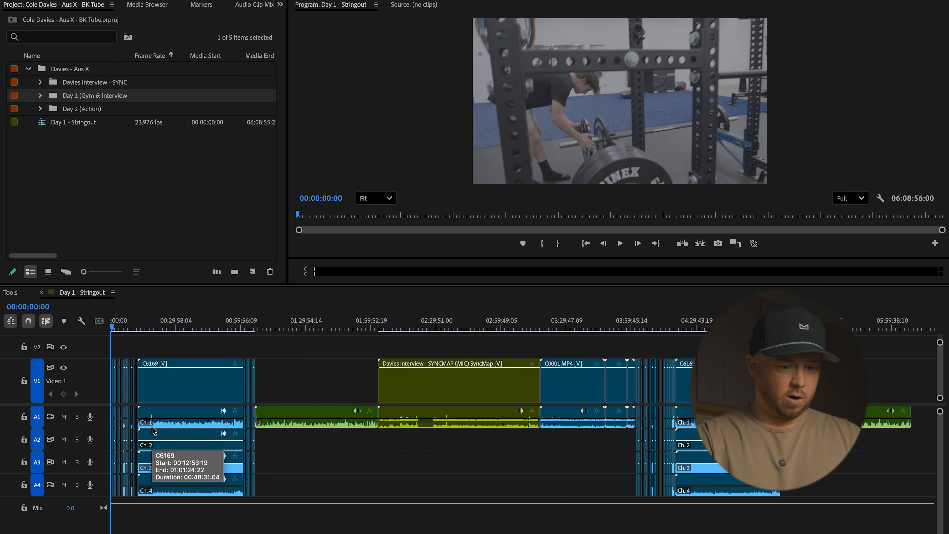
{"action": "left_click_drag", "start_coordinate": [306, 332], "coordinate": [832, 333]}
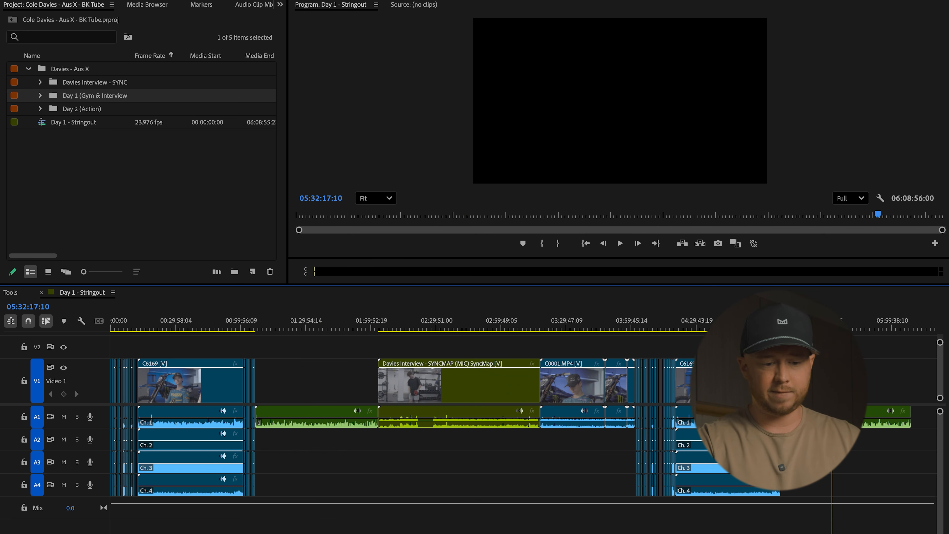
Delete the standalone green microphone audio clips and the interview SYNCMAP clip from the Day 1 stringout, closing the resulting gaps
{"action": "left_click", "coordinate": [333, 417]}
{"action": "key", "text": "Delete"}
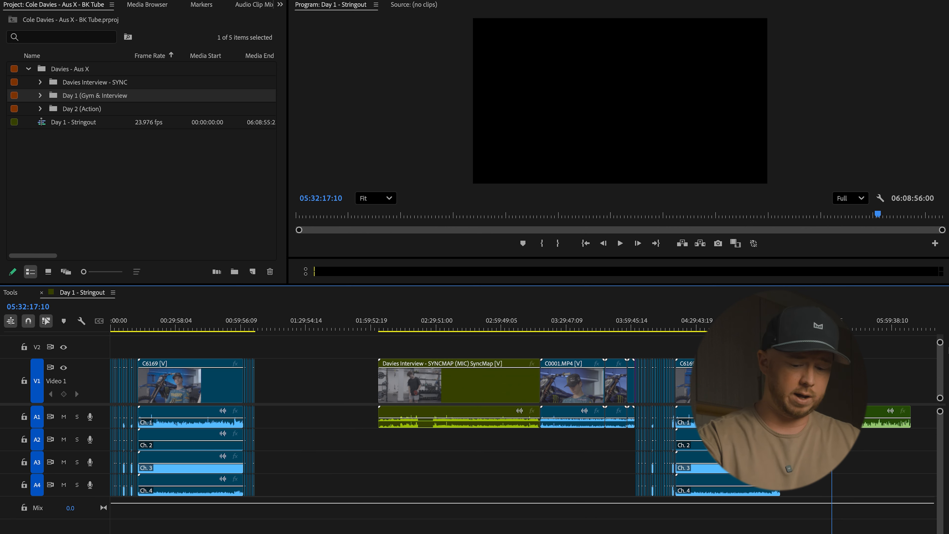
{"action": "left_click", "coordinate": [872, 417]}
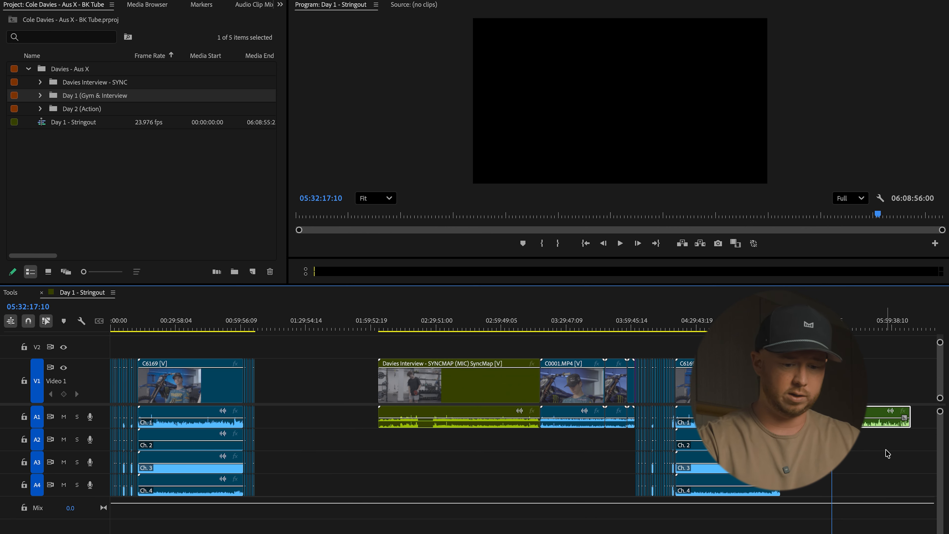
{"action": "key", "text": "Delete"}
{"action": "left_click_drag", "start_coordinate": [334, 387], "coordinate": [466, 450]}
{"action": "key", "text": "Delete"}
{"action": "left_click", "coordinate": [449, 390]}
{"action": "key", "text": "Delete"}
Check the undersized purple clips at the end of the Day 1 stringout and remove them
{"action": "left_click_drag", "start_coordinate": [293, 324], "coordinate": [502, 326]}
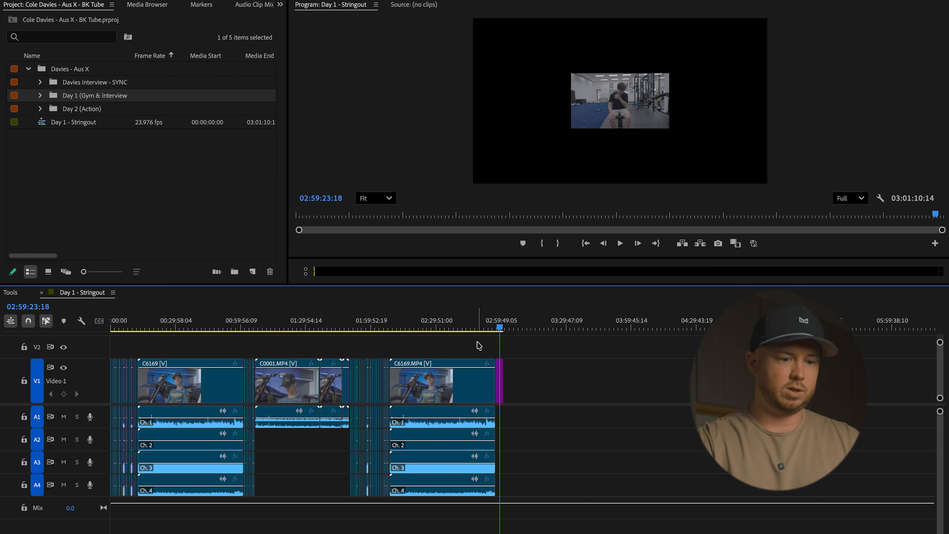
{"action": "scroll", "coordinate": [583, 374], "scroll_direction": "up", "scroll_amount": 5}
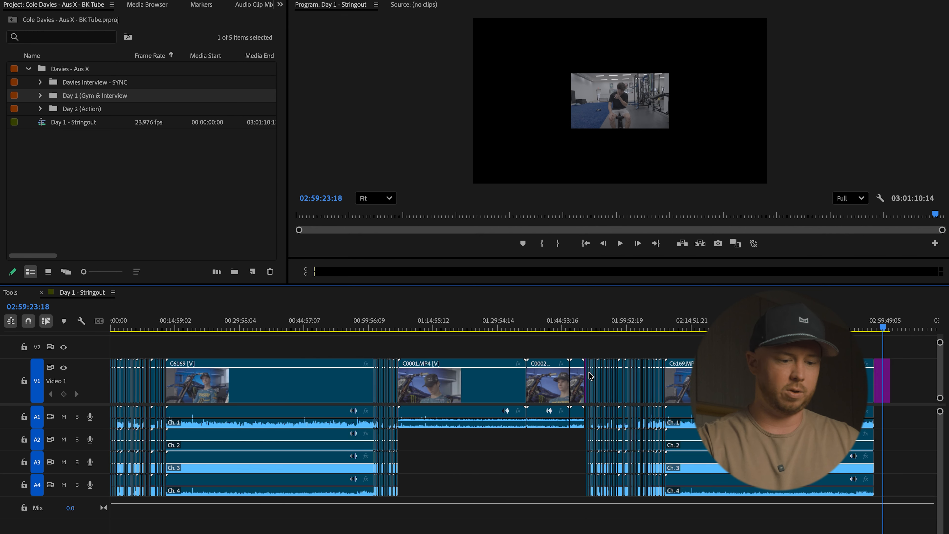
{"action": "key", "text": "grave"}
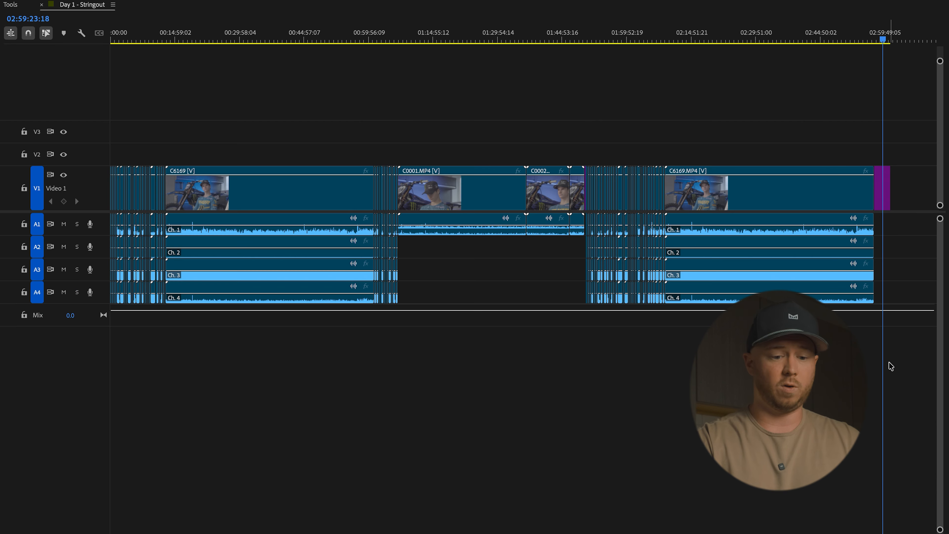
{"action": "key", "text": "grave"}
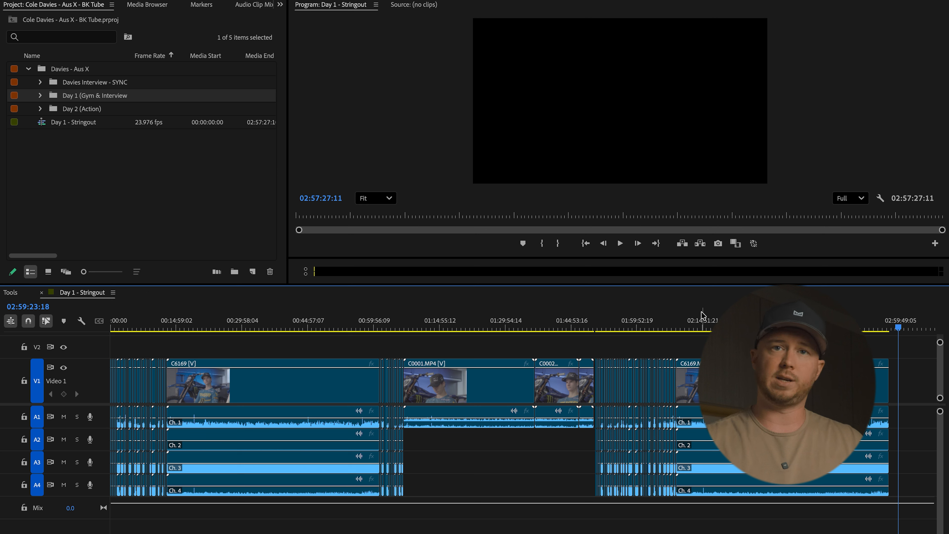
Turn off linked selection, delete all audio on tracks A2 to A4, and enlarge audio track A1
{"action": "left_click", "coordinate": [709, 322]}
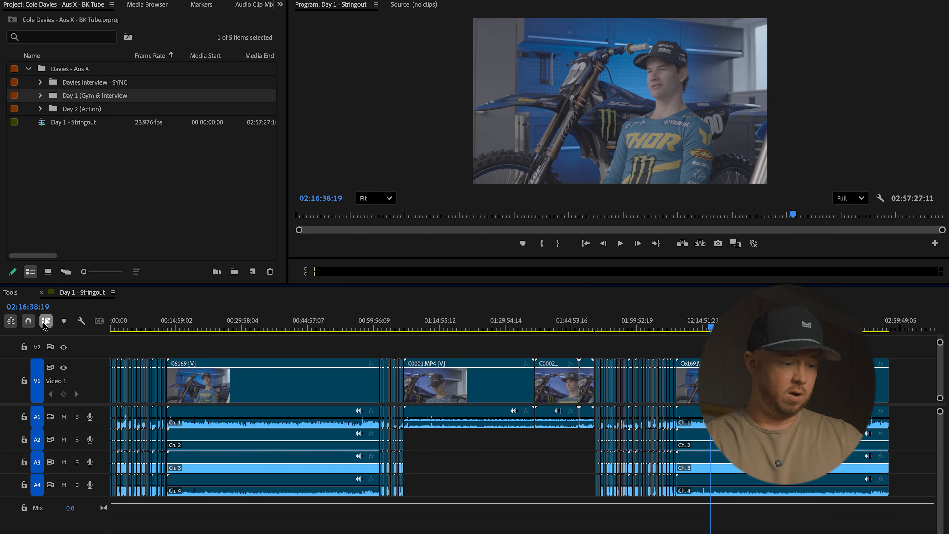
{"action": "left_click_drag", "start_coordinate": [911, 443], "coordinate": [68, 511]}
{"action": "key", "text": "Delete"}
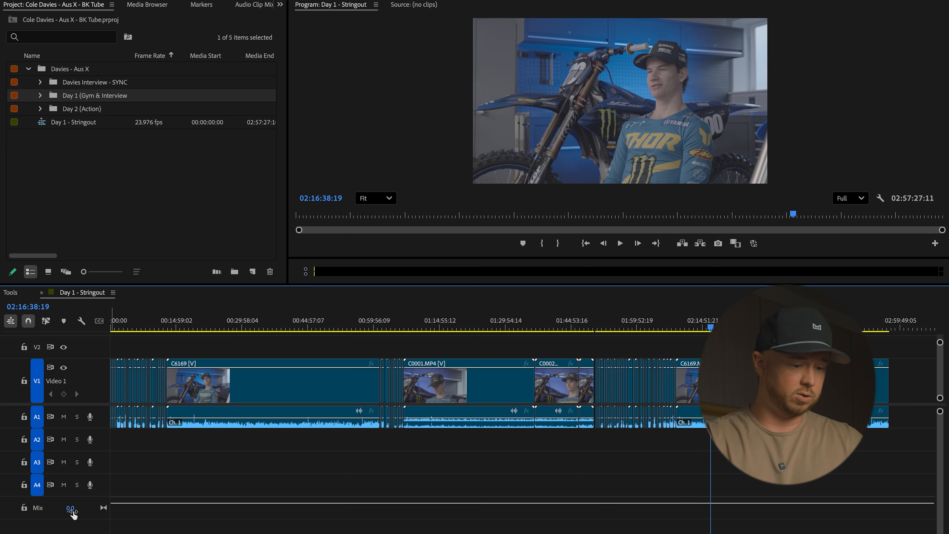
{"action": "left_click_drag", "start_coordinate": [104, 428], "coordinate": [104, 453]}
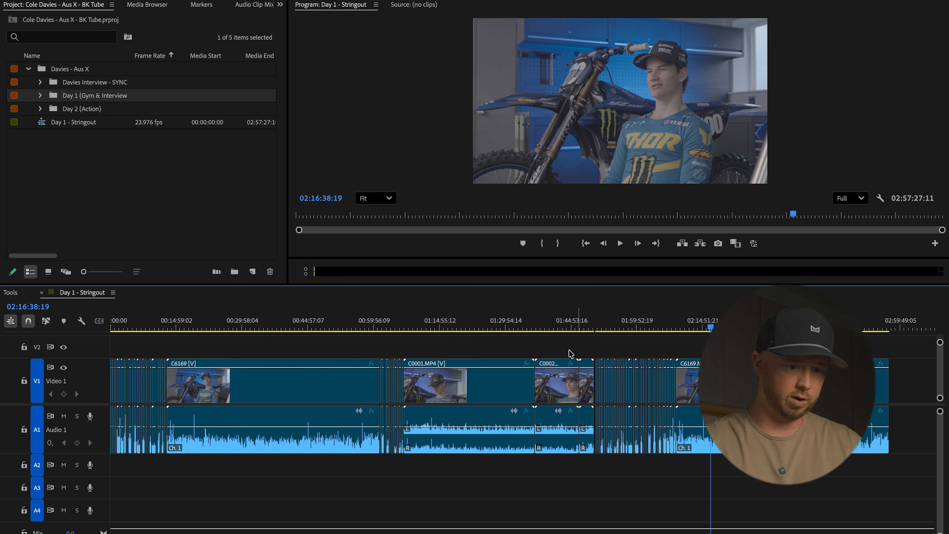
Preview the first long interview clip, C6169, and delete its video and audio from the Day 1 stringout
{"action": "left_click", "coordinate": [419, 328]}
{"action": "left_click_drag", "start_coordinate": [419, 328], "coordinate": [112, 444]}
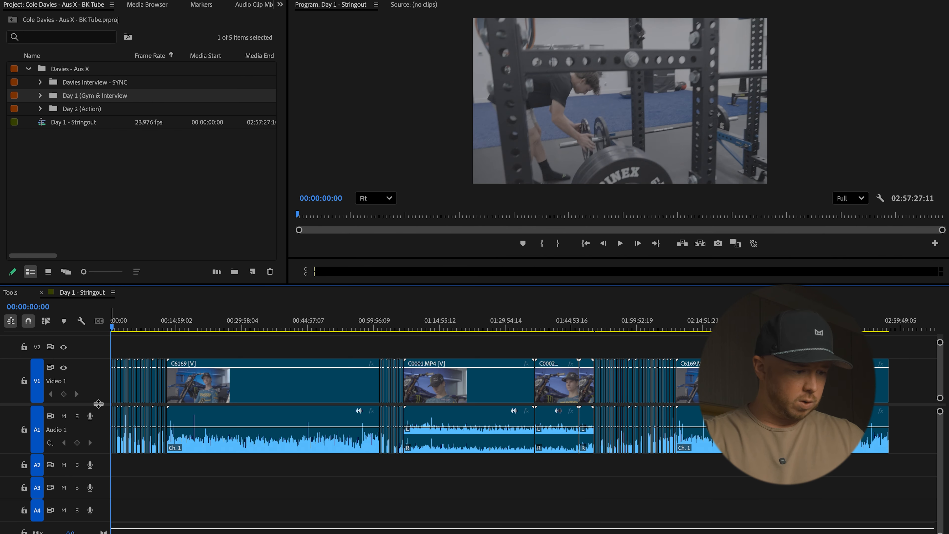
{"action": "scroll", "coordinate": [98, 404], "scroll_direction": "up", "scroll_amount": 1}
{"action": "left_click", "coordinate": [185, 327]}
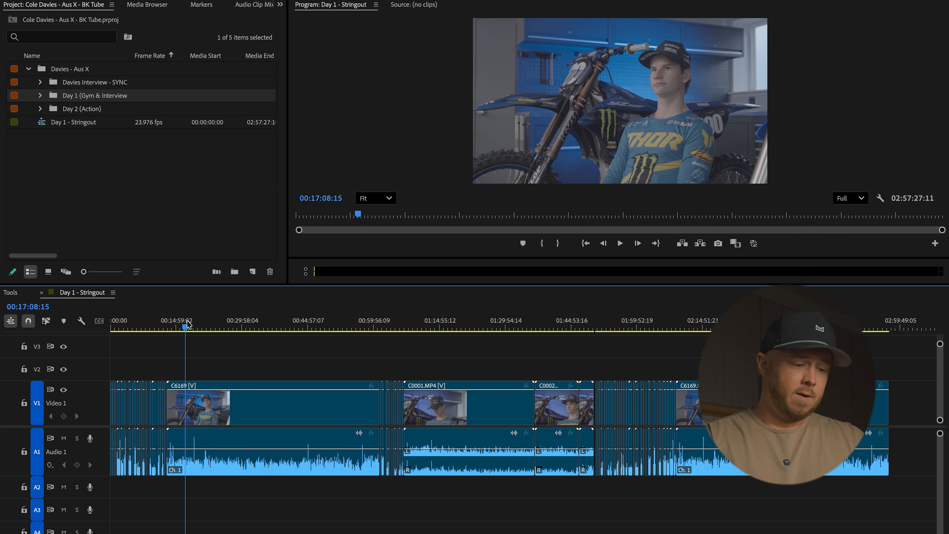
{"action": "left_click_drag", "start_coordinate": [265, 350], "coordinate": [301, 492]}
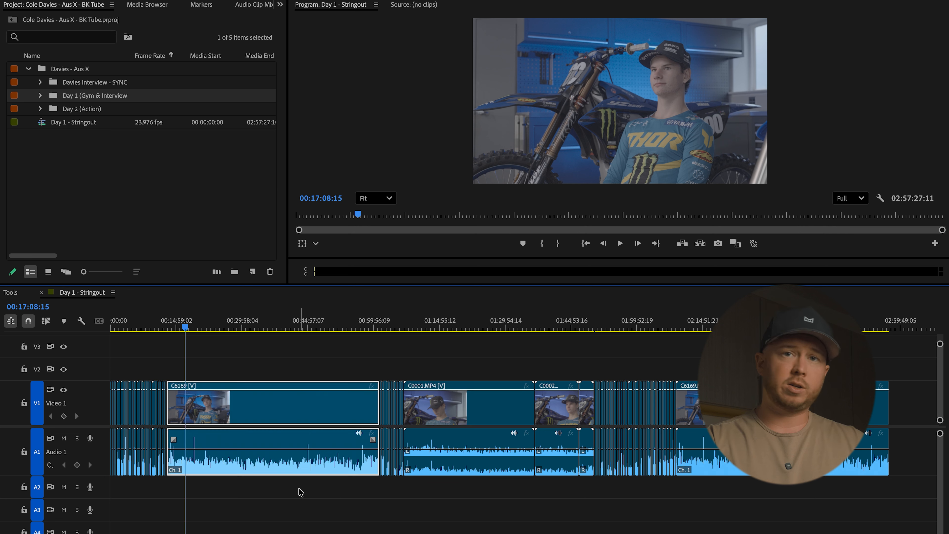
{"action": "key", "text": "Delete"}
Delete the remaining interview clips, including C0001.MP4, C0002 and the final C6169.MP4, with their audio, keeping the gym b-roll
{"action": "left_click", "coordinate": [381, 326]}
{"action": "left_click_drag", "start_coordinate": [382, 325], "coordinate": [389, 326]}
{"action": "left_click", "coordinate": [487, 362]}
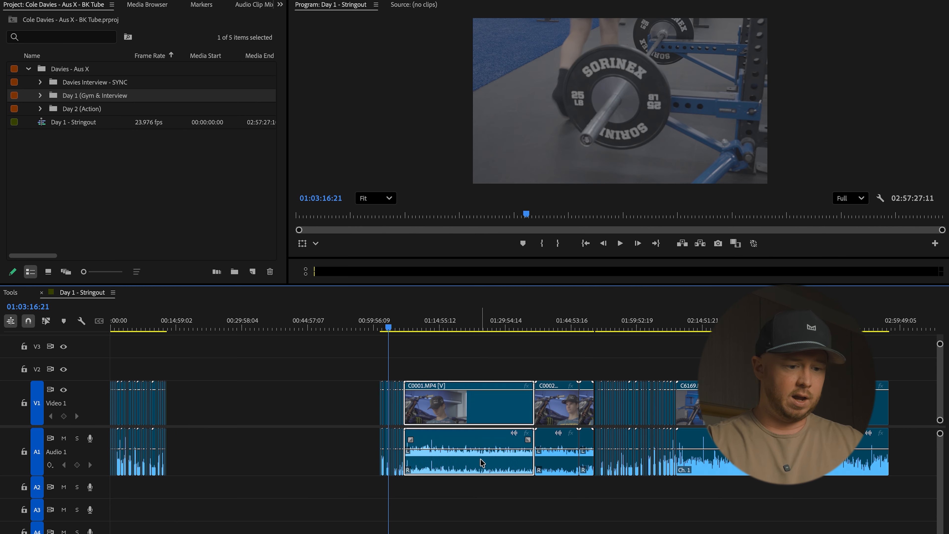
{"action": "key", "text": "Delete"}
{"action": "left_click_drag", "start_coordinate": [497, 375], "coordinate": [595, 503]}
{"action": "key", "text": "Delete"}
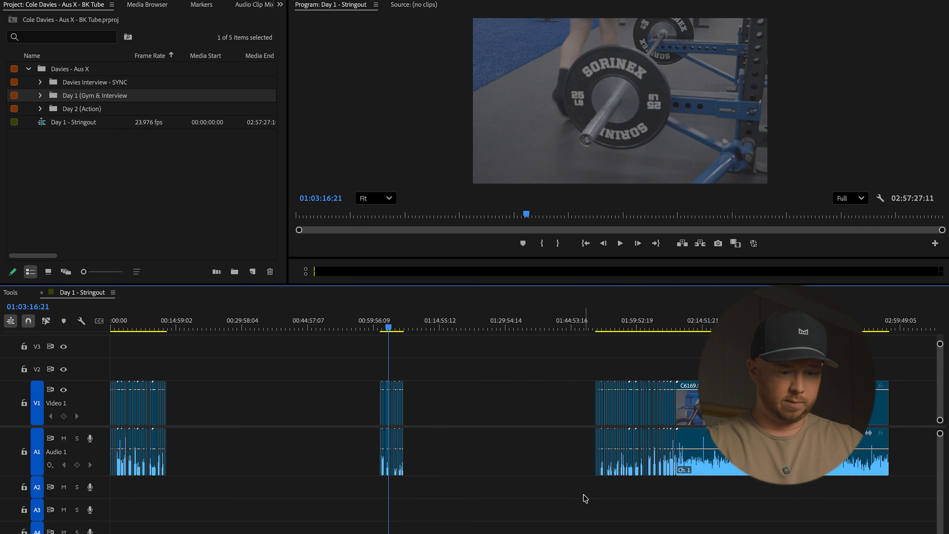
{"action": "key", "text": "Delete"}
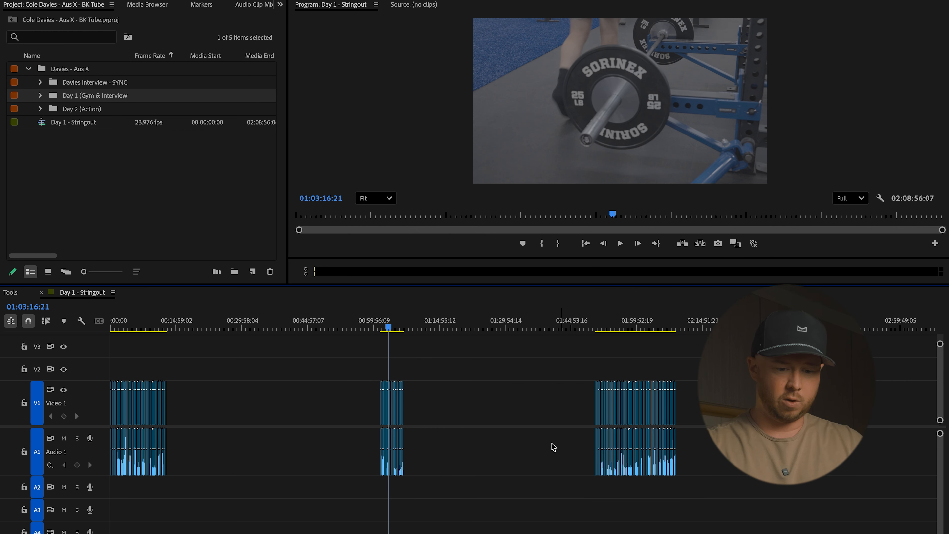
Close the two empty gaps between the remaining groups of gym clips in the Day 1 stringout
{"action": "left_click", "coordinate": [522, 411]}
{"action": "key", "text": "Delete"}
{"action": "left_click", "coordinate": [264, 420]}
{"action": "key", "text": "Delete"}
Review the condensed Day 1 stringout from its beginning, checking the gym clips up close and across the full timeline
{"action": "left_click_drag", "start_coordinate": [241, 323], "coordinate": [110, 325]}
{"action": "key", "text": "equal"}
{"action": "key", "text": "equal"}
{"action": "key", "text": "equal"}
{"action": "key", "text": "equal"}
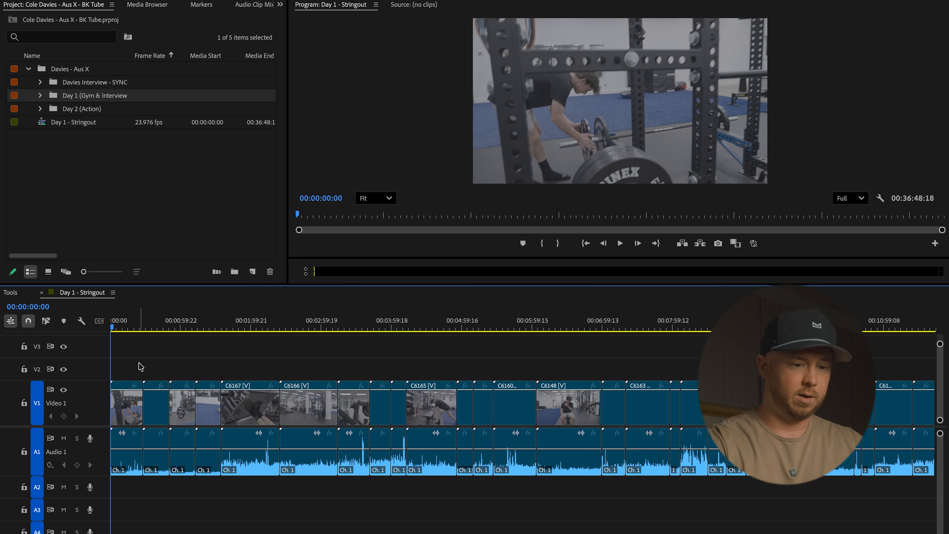
{"action": "key", "text": "minus"}
{"action": "key", "text": "minus"}
{"action": "left_click_drag", "start_coordinate": [293, 326], "coordinate": [261, 351]}
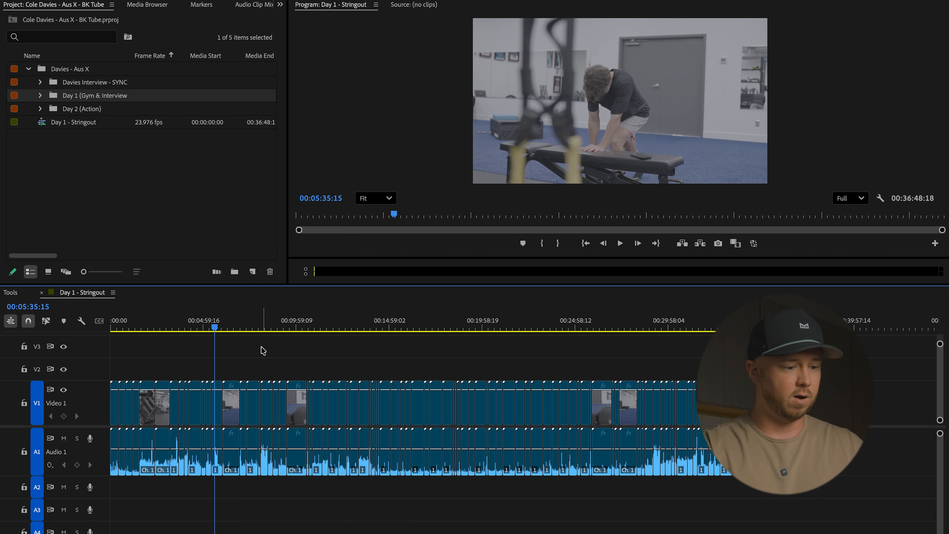
Create a sequence named "Day 2 - Stringouts" with the 4K - (3840-2160) preset and add the Day 2 (Action) bin at its start
{"action": "left_click", "coordinate": [94, 147]}
{"action": "left_click", "coordinate": [252, 271]}
{"action": "left_click", "coordinate": [282, 291]}
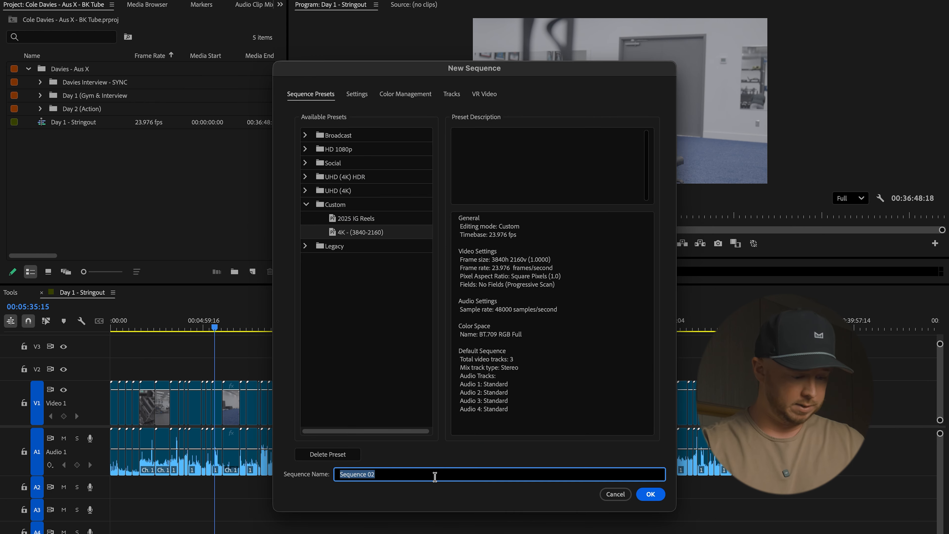
{"action": "type", "text": "Day 2 - Stringouts"}
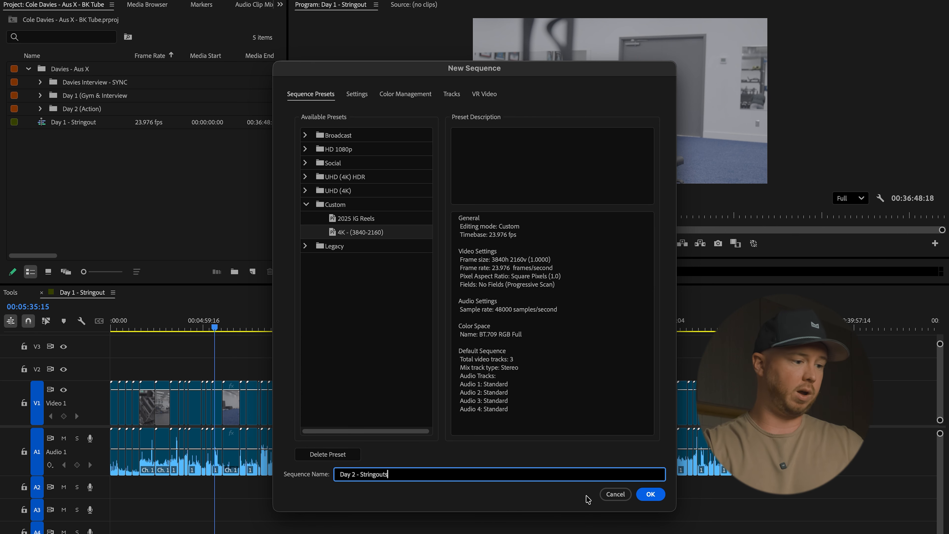
{"action": "left_click", "coordinate": [651, 494]}
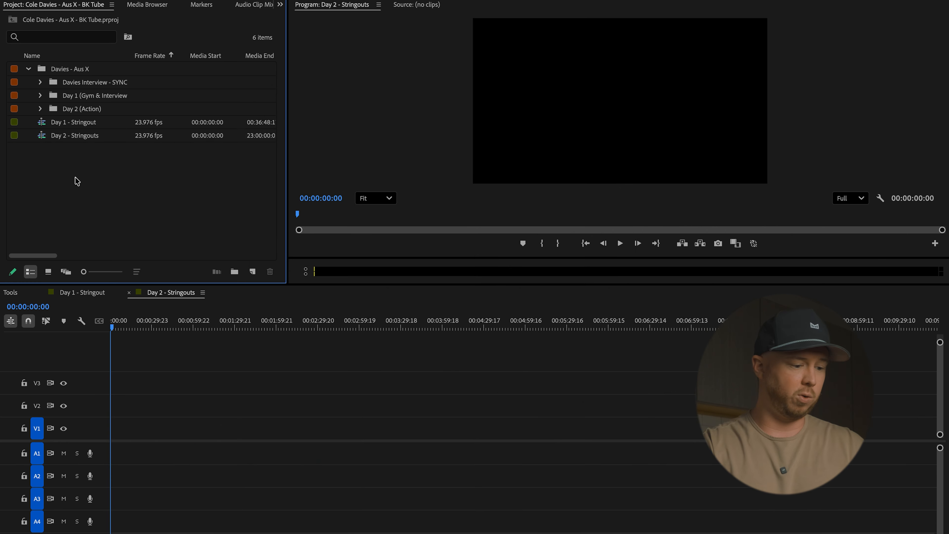
{"action": "left_click_drag", "start_coordinate": [55, 114], "coordinate": [98, 431]}
{"action": "left_click", "coordinate": [552, 339]}
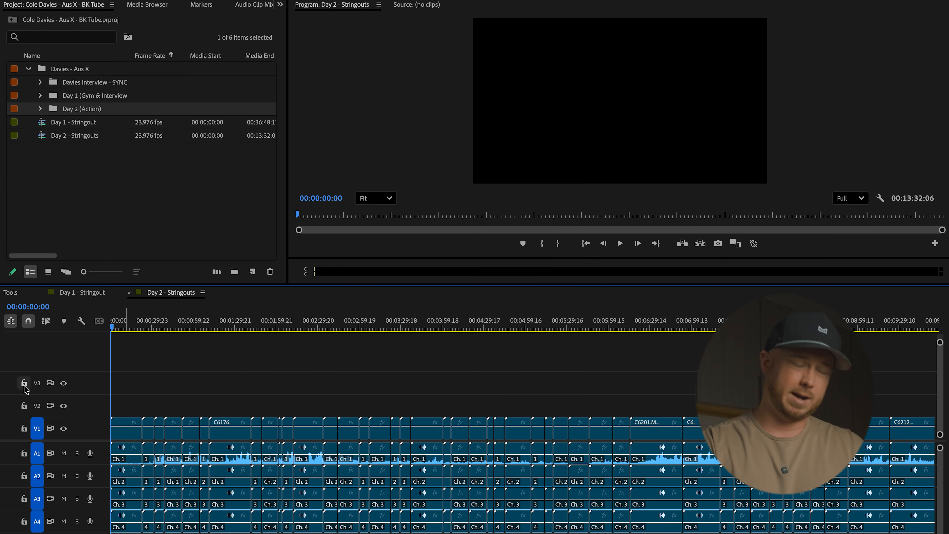
Expand video track V1 to show thumbnails and scrub through the purple clips near the end of the Day 2 stringout
{"action": "double_click", "coordinate": [98, 428]}
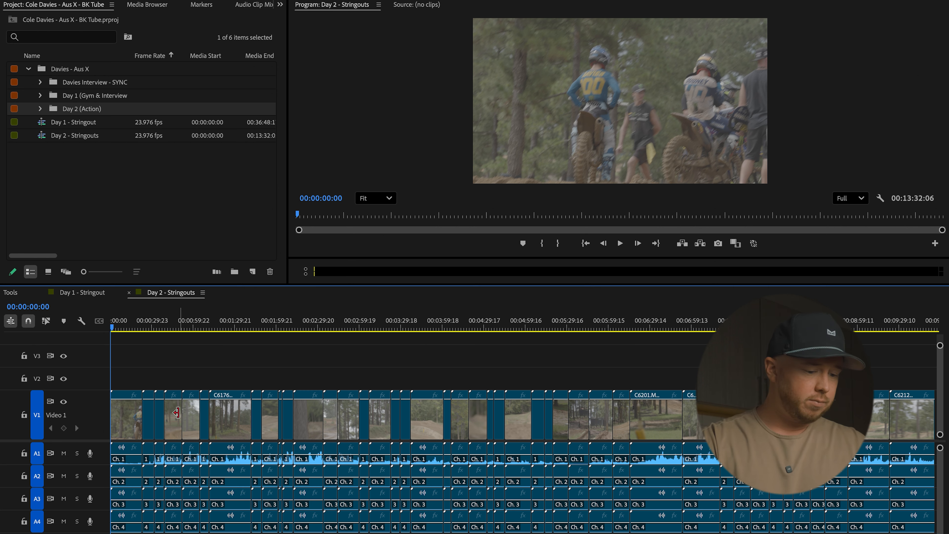
{"action": "left_click_drag", "start_coordinate": [94, 441], "coordinate": [93, 416]}
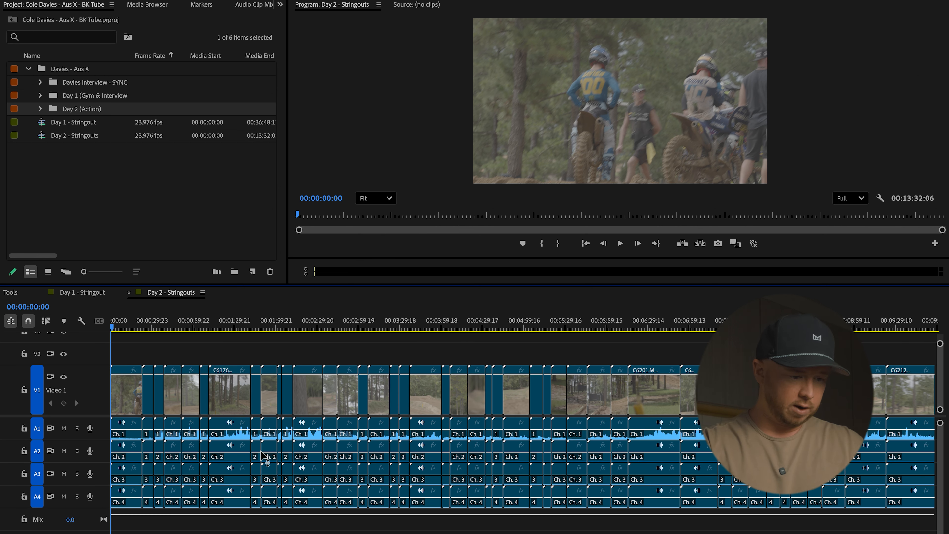
{"action": "key", "text": "minus"}
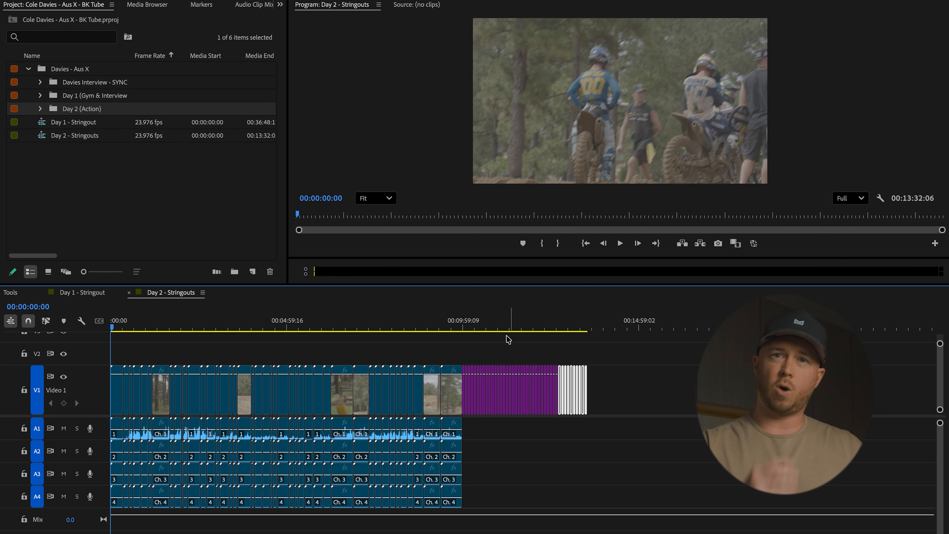
{"action": "left_click", "coordinate": [488, 326]}
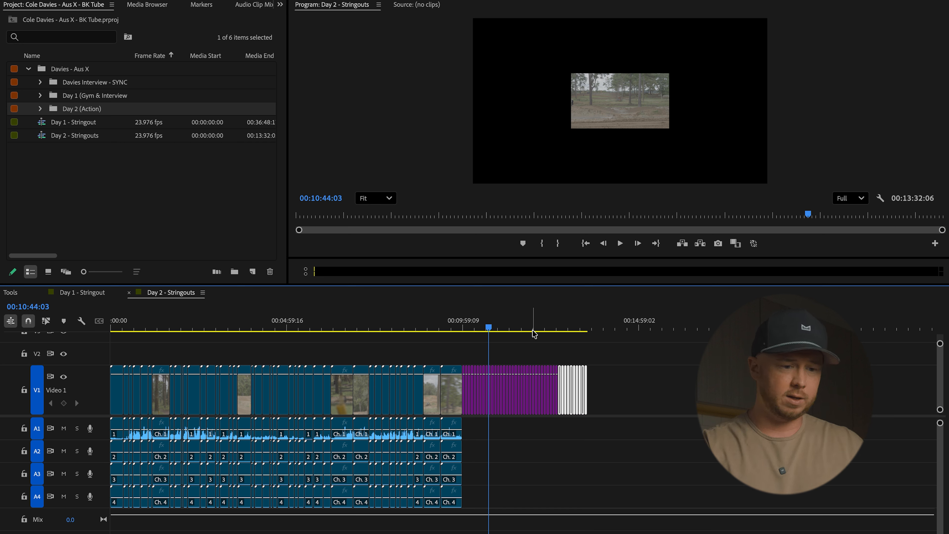
{"action": "left_click_drag", "start_coordinate": [537, 328], "coordinate": [502, 330]}
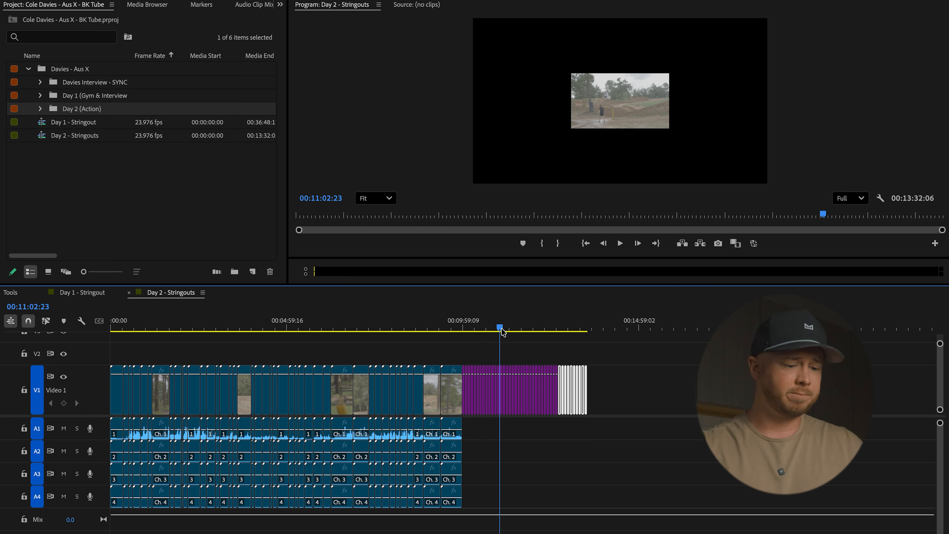
Delete all the purple clips at the end of the Day 2 stringout and scrub back through the remaining action clips
{"action": "left_click_drag", "start_coordinate": [653, 360], "coordinate": [468, 424]}
{"action": "key", "text": "Delete"}
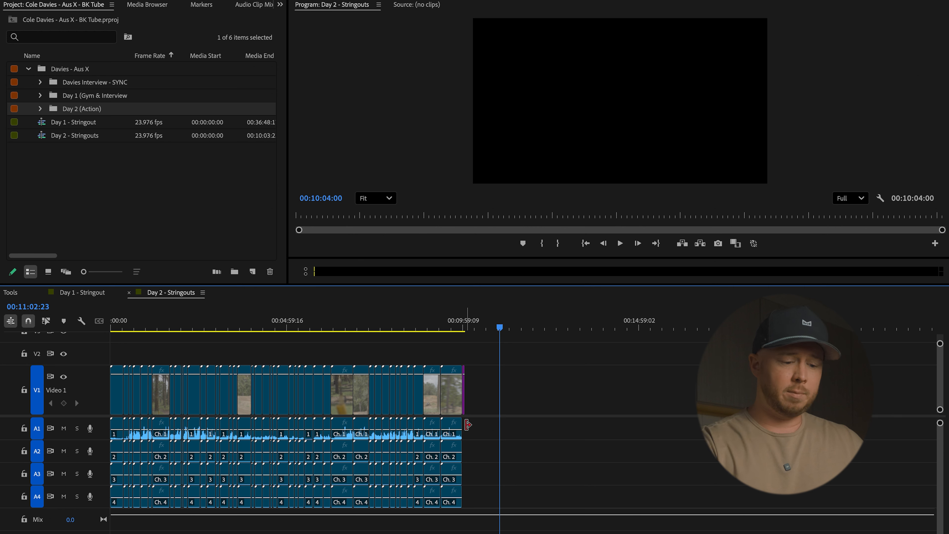
{"action": "left_click_drag", "start_coordinate": [466, 404], "coordinate": [465, 404]}
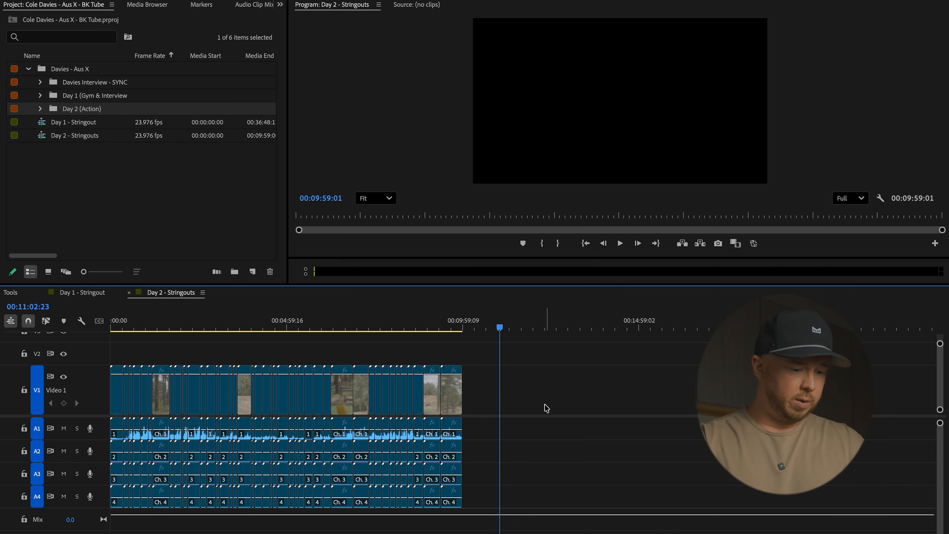
{"action": "key", "text": "="}
{"action": "scroll", "coordinate": [450, 382], "scroll_direction": "left", "scroll_amount": 10}
{"action": "scroll", "coordinate": [450, 381], "scroll_direction": "down", "scroll_amount": 5}
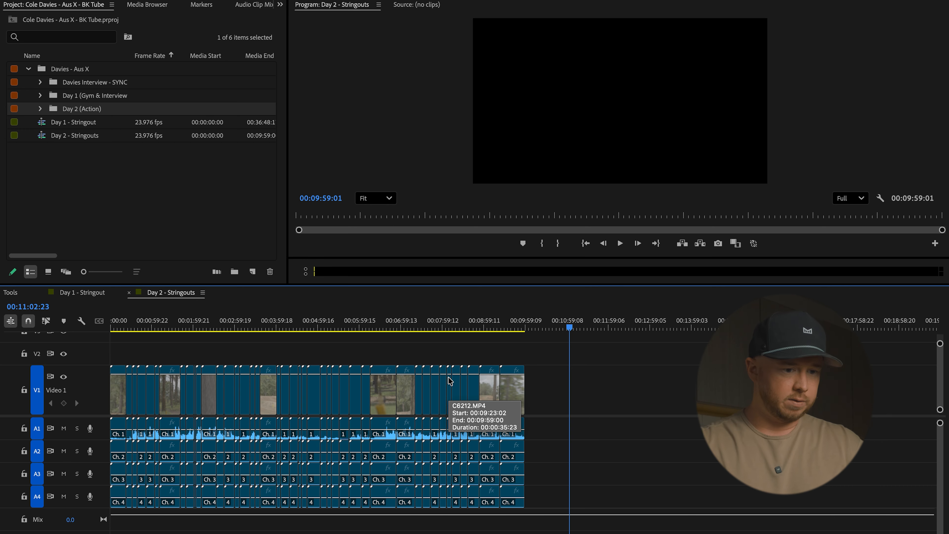
{"action": "left_click_drag", "start_coordinate": [460, 323], "coordinate": [212, 331]}
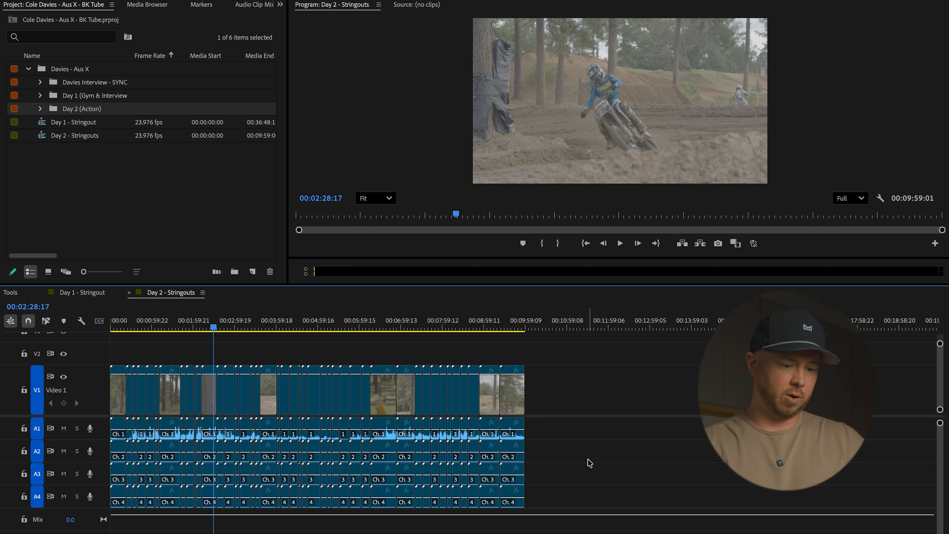
Delete the Day 2 stringout's audio on tracks A2 to A4 and expand track A1 to show its waveforms
{"action": "left_click_drag", "start_coordinate": [585, 454], "coordinate": [42, 527]}
{"action": "key", "text": "Delete"}
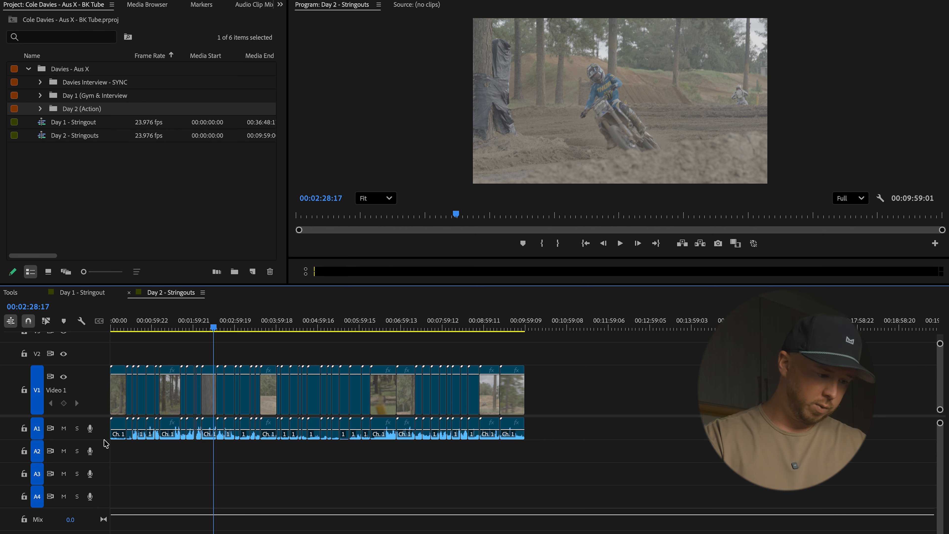
{"action": "left_click_drag", "start_coordinate": [106, 440], "coordinate": [105, 475]}
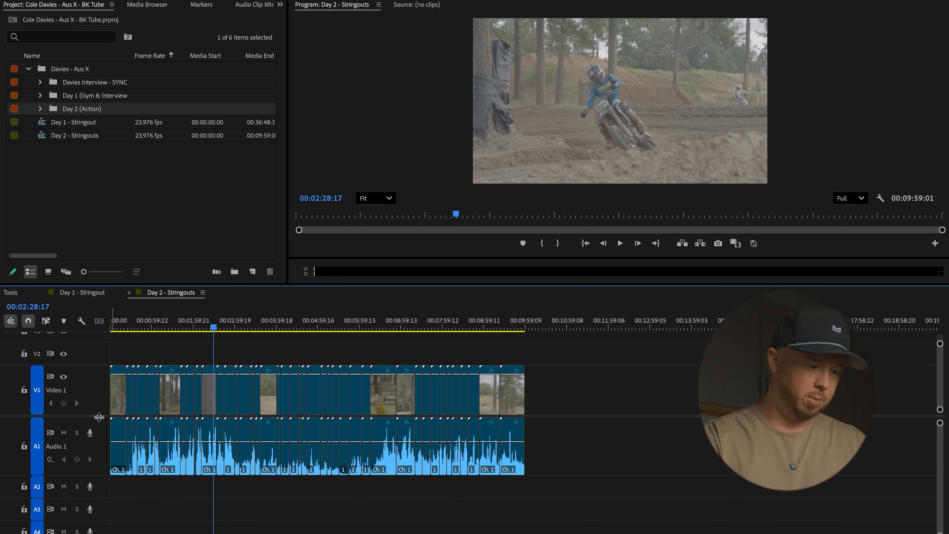
{"action": "scroll", "coordinate": [363, 365], "scroll_direction": "up", "scroll_amount": 1}
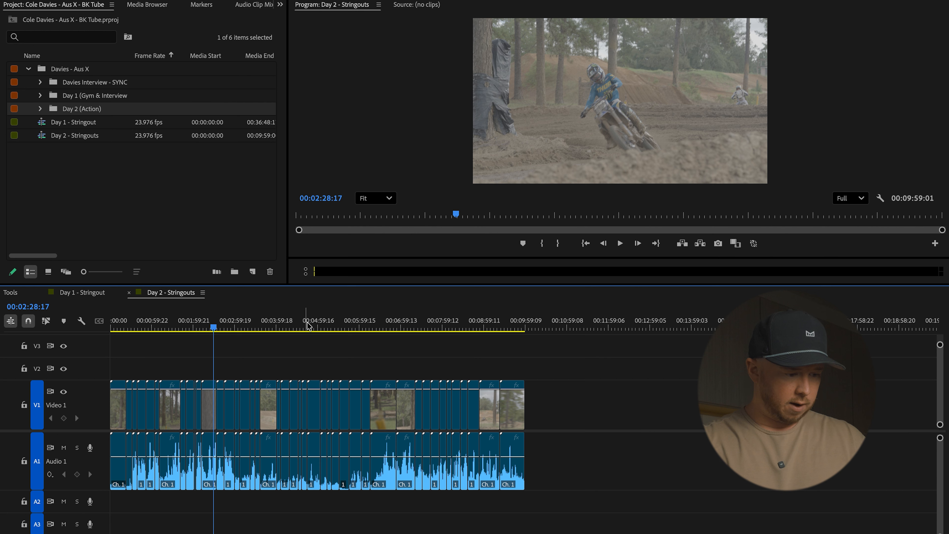
Scrub through the Day 2 stringout and compare its timeline with the Day 1 stringout
{"action": "left_click_drag", "start_coordinate": [316, 324], "coordinate": [391, 346]}
{"action": "left_click", "coordinate": [74, 292]}
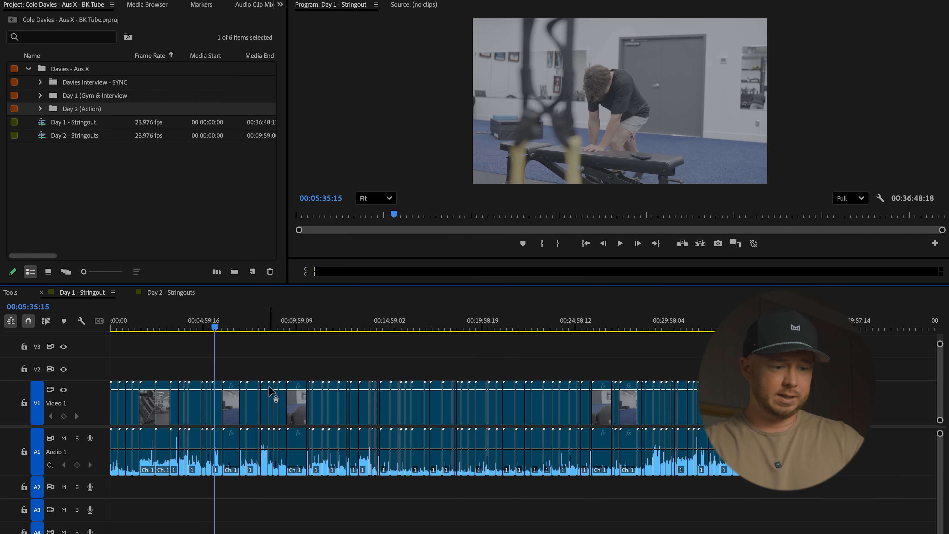
{"action": "left_click", "coordinate": [165, 293]}
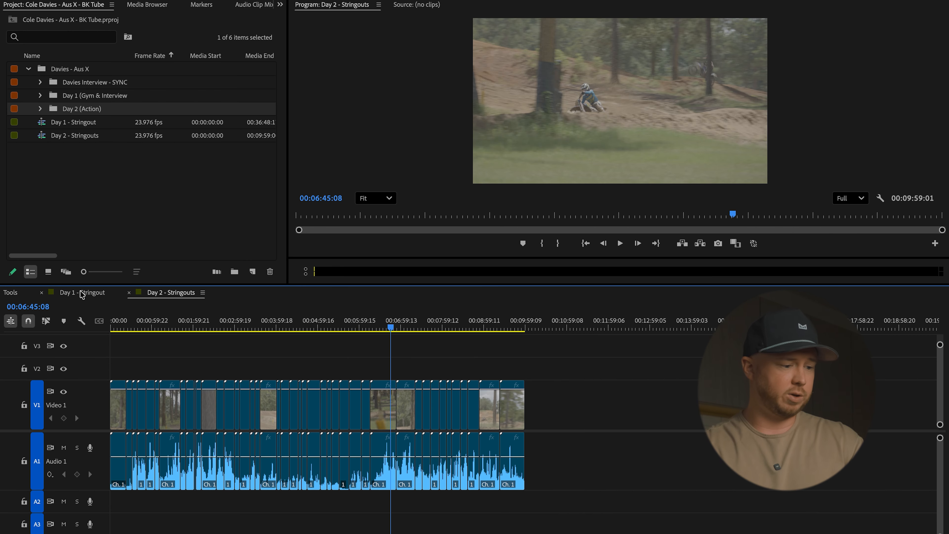
{"action": "left_click", "coordinate": [80, 292]}
{"action": "left_click", "coordinate": [102, 195]}
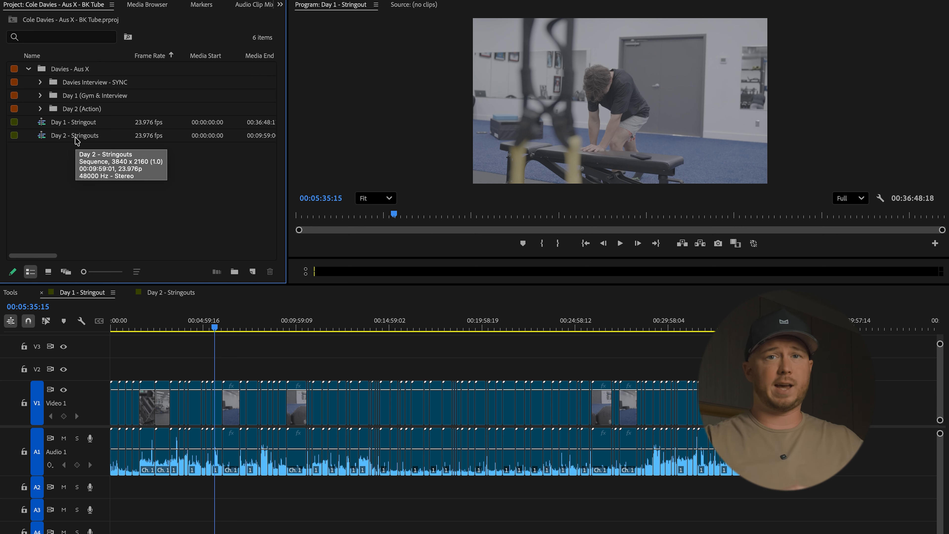
Open the SYNCMAP (MIC) interview sequence from the interview SYNC bin and scrub through its opening gym clips
{"action": "left_click", "coordinate": [40, 82]}
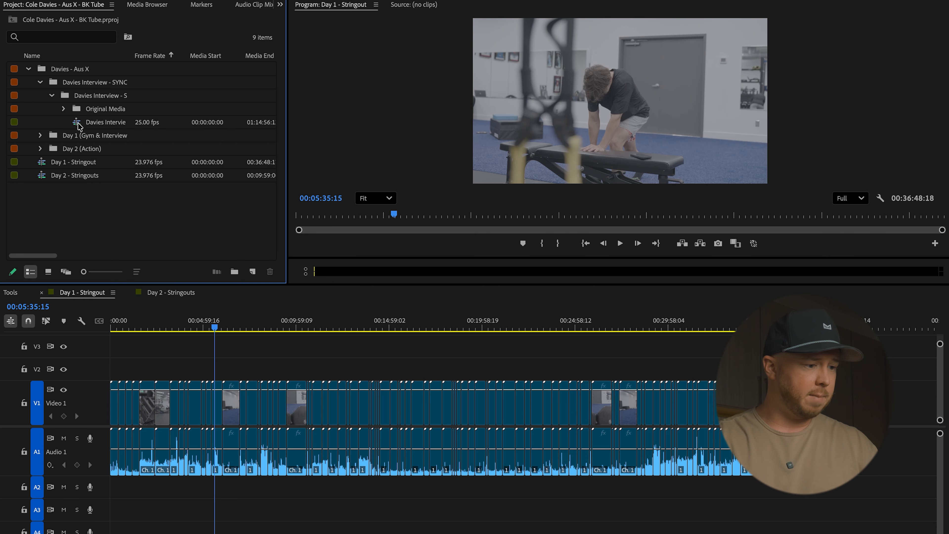
{"action": "double_click", "coordinate": [78, 124]}
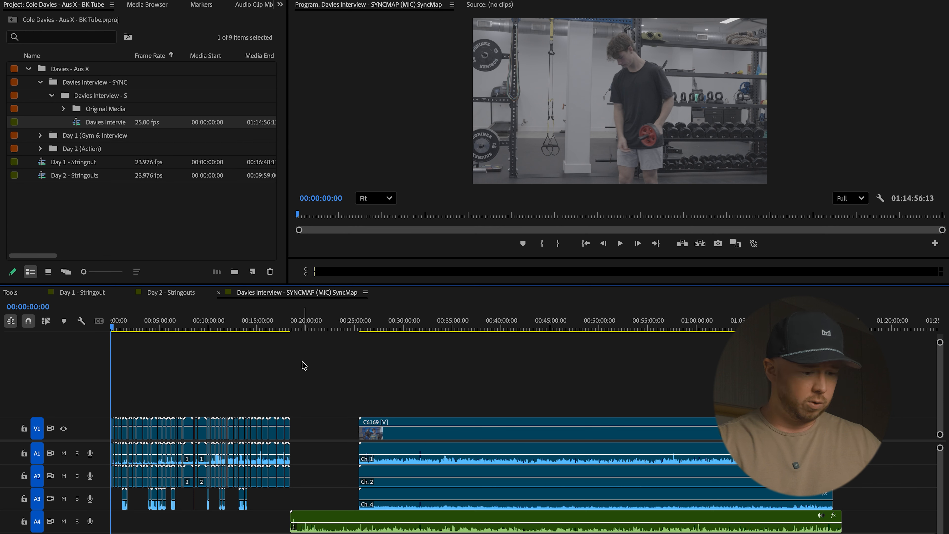
{"action": "left_click", "coordinate": [282, 328]}
{"action": "left_click_drag", "start_coordinate": [283, 328], "coordinate": [251, 333]}
Delete the gym clips ahead of the interview, leaving out the green mic audio, and close the empty gap at the start
{"action": "left_click_drag", "start_coordinate": [321, 398], "coordinate": [105, 525]}
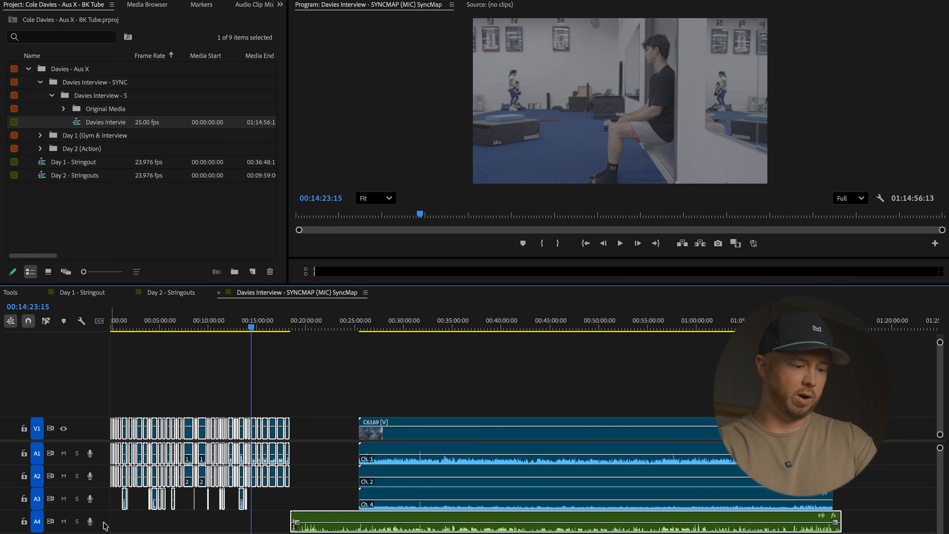
{"action": "left_click", "coordinate": [311, 525], "text": "shift"}
{"action": "key", "text": "Delete"}
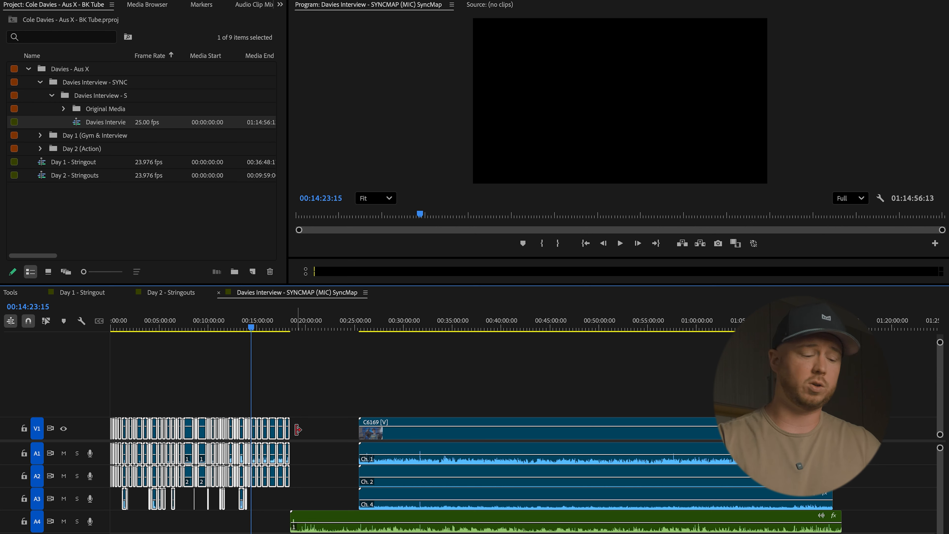
{"action": "left_click", "coordinate": [307, 429]}
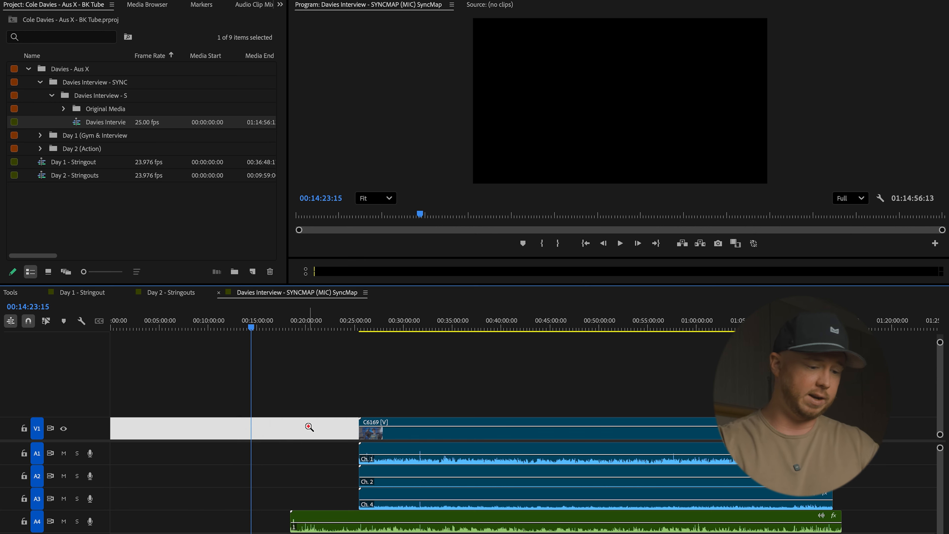
{"action": "key", "text": "Delete"}
{"action": "left_click", "coordinate": [268, 328]}
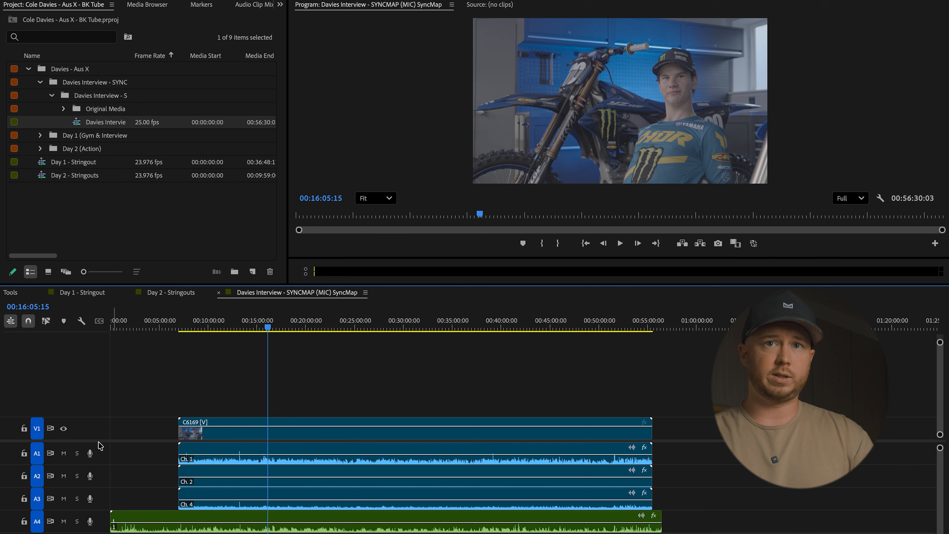
Delete the interview clip's three camera audio channels and move the green mic audio up to track A1
{"action": "left_click_drag", "start_coordinate": [100, 441], "coordinate": [100, 409]}
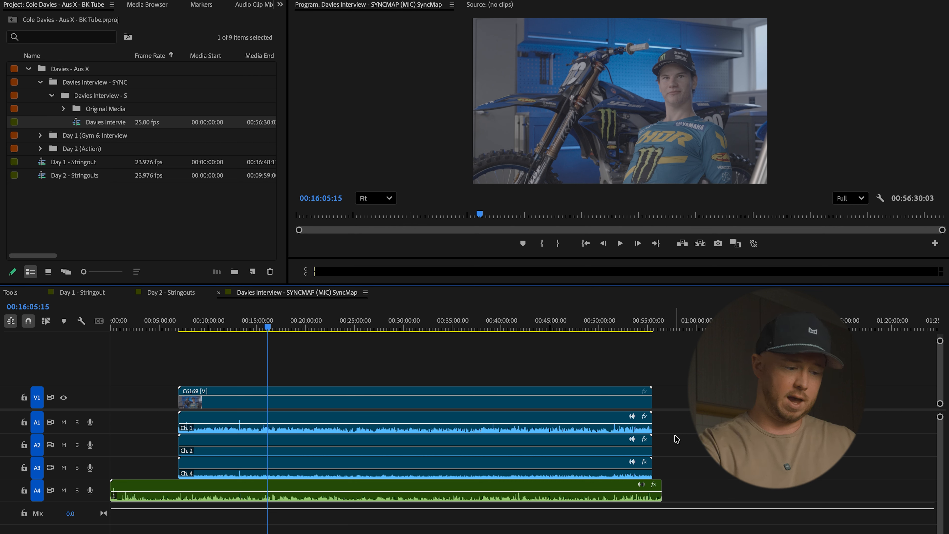
{"action": "left_click_drag", "start_coordinate": [692, 412], "coordinate": [502, 430]}
{"action": "key", "text": "Delete"}
{"action": "left_click", "coordinate": [444, 372]}
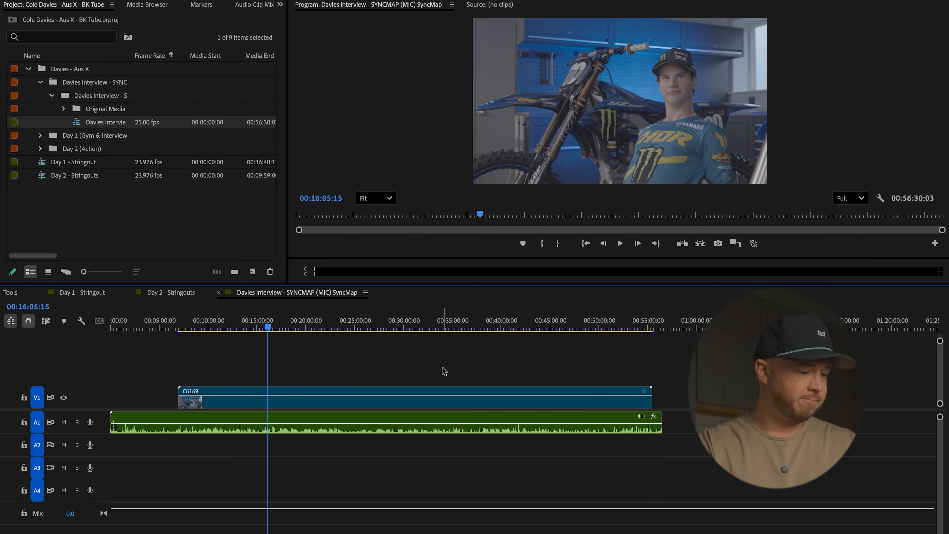
Expand tracks A1 and V1 of the interview sequence and raise the mic audio's gain by 5 dB
{"action": "double_click", "coordinate": [93, 433]}
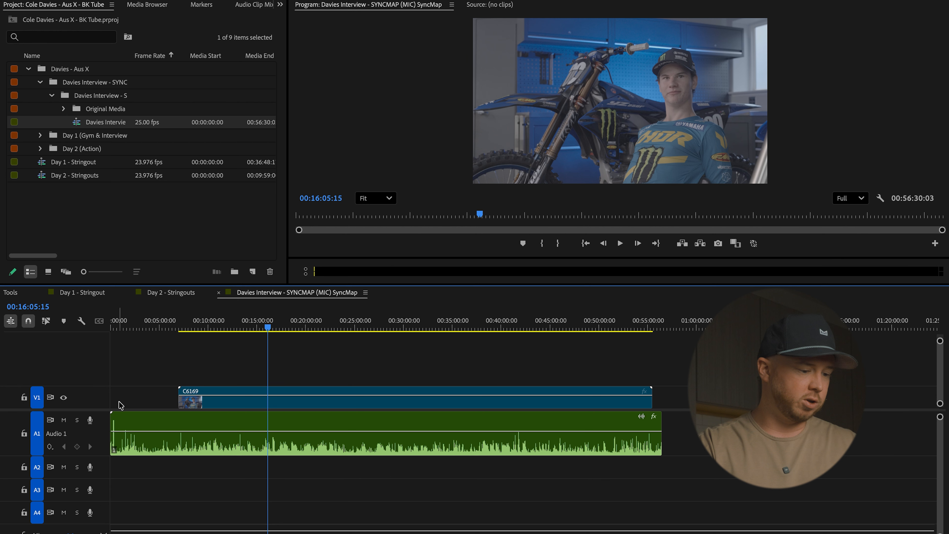
{"action": "double_click", "coordinate": [104, 389]}
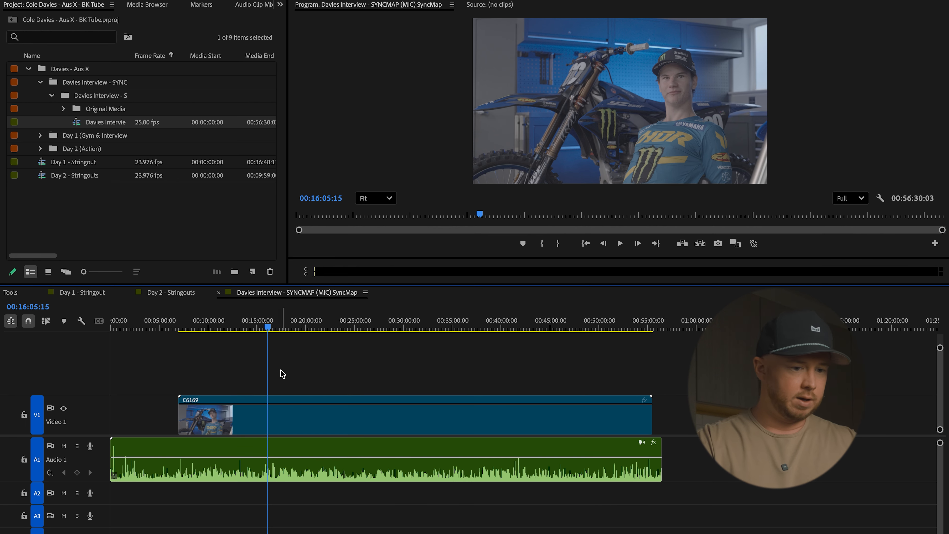
{"action": "left_click", "coordinate": [419, 460]}
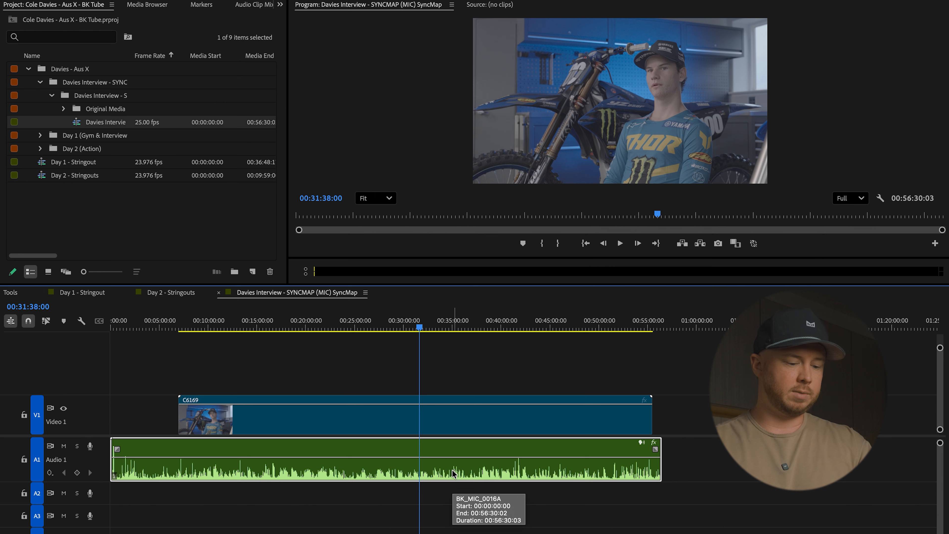
{"action": "type", "text": "g5"}
{"action": "key", "text": "Return"}
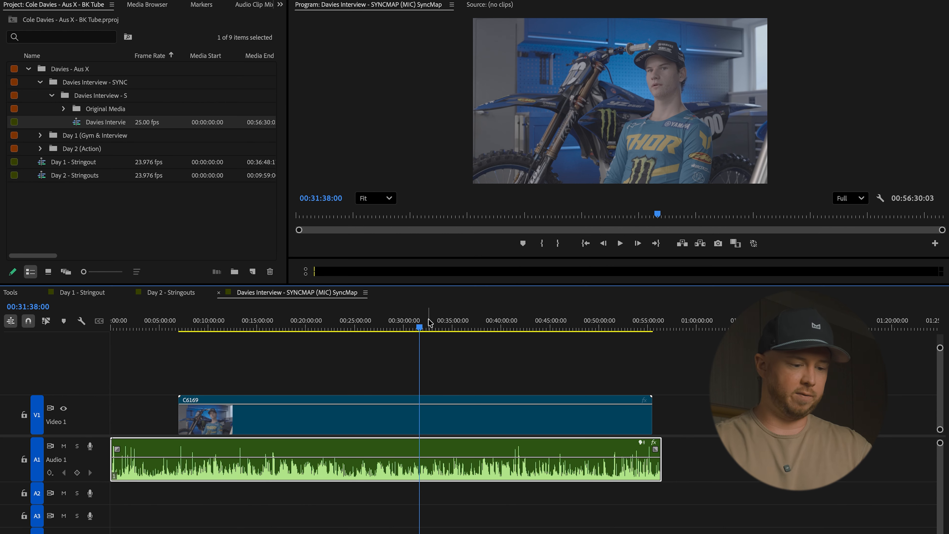
{"action": "key", "text": "space"}
{"action": "key", "text": "XF86AudioRaiseVolume"}
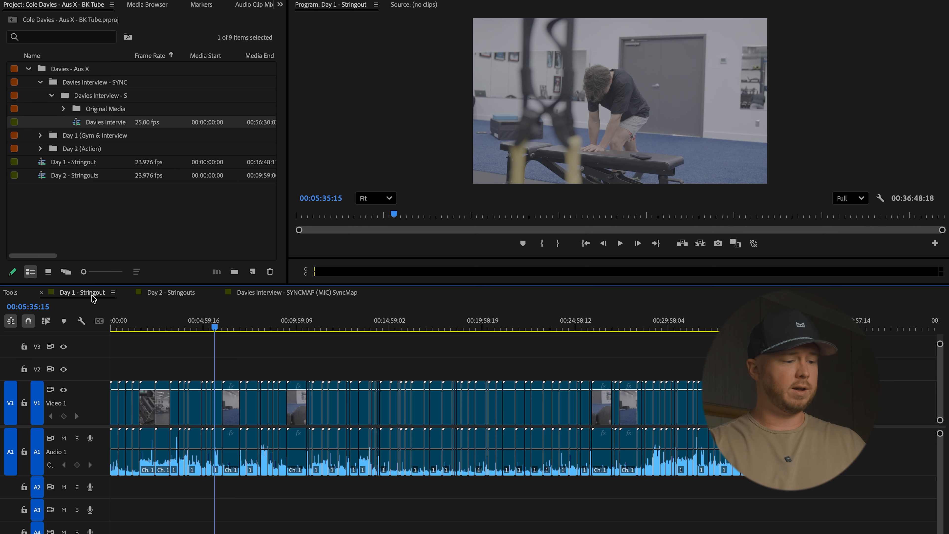
Scrub through the Day 2 stringout and the cleaned-up interview sequence to check their footage
{"action": "left_click", "coordinate": [158, 295]}
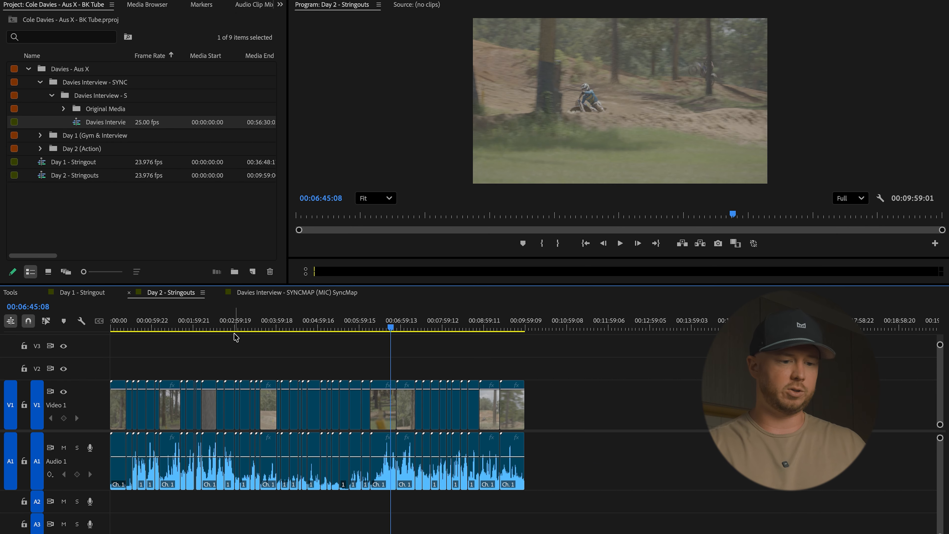
{"action": "left_click_drag", "start_coordinate": [246, 330], "coordinate": [270, 330]}
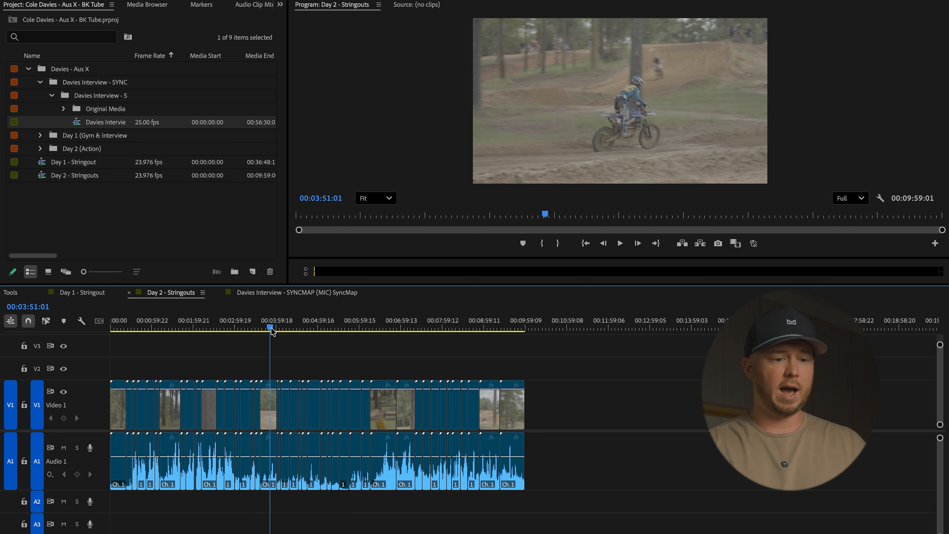
{"action": "left_click", "coordinate": [278, 292]}
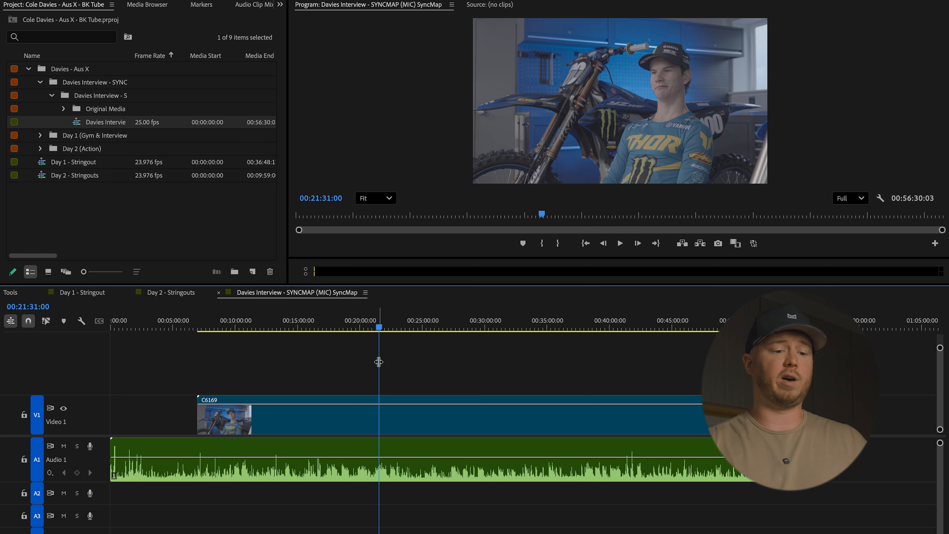
{"action": "left_click_drag", "start_coordinate": [379, 332], "coordinate": [391, 331]}
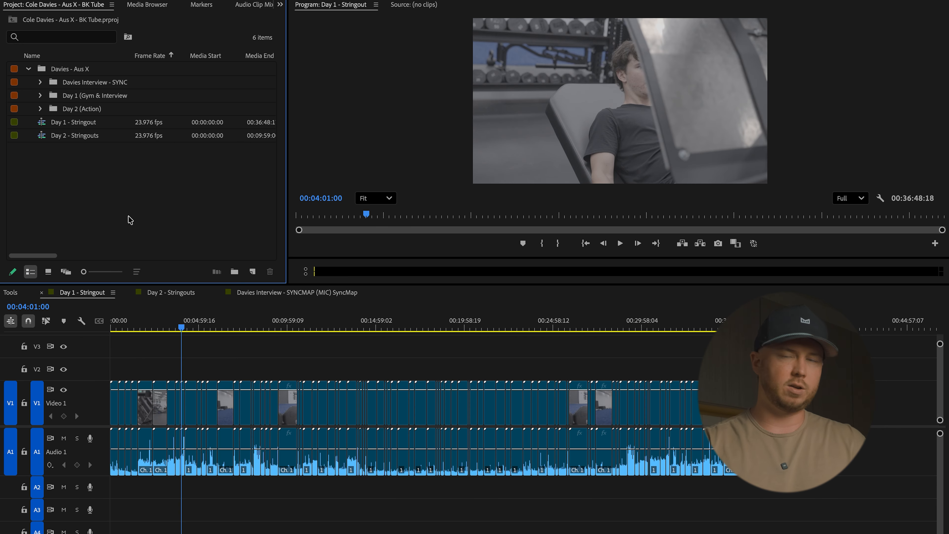
Create a sequence named "Action - Selects" with the 4K - (3840-2160) preset
{"action": "left_click", "coordinate": [253, 272]}
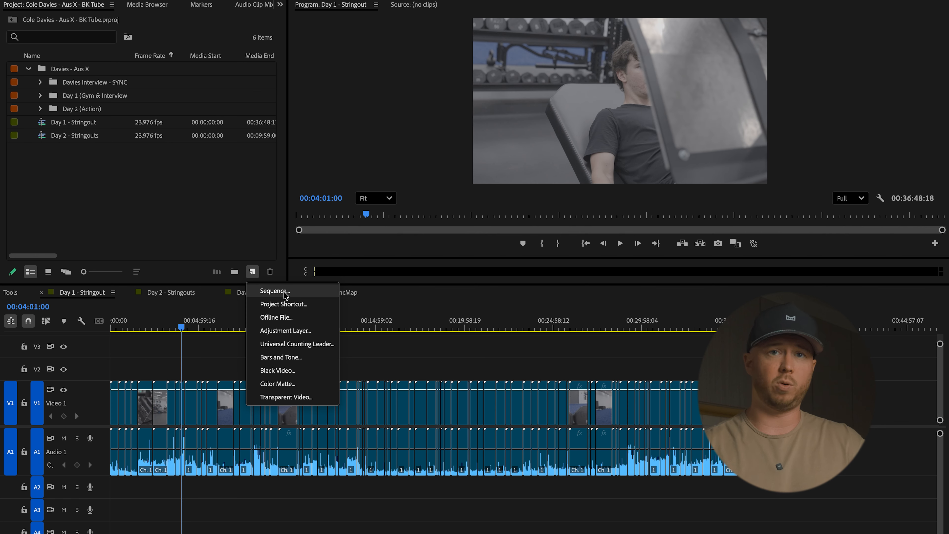
{"action": "left_click", "coordinate": [277, 288]}
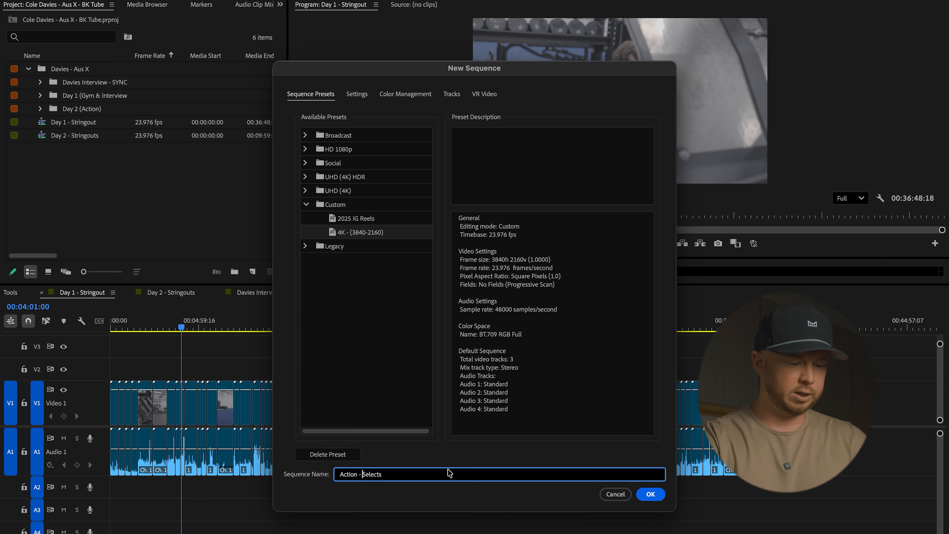
{"action": "left_click", "coordinate": [645, 491]}
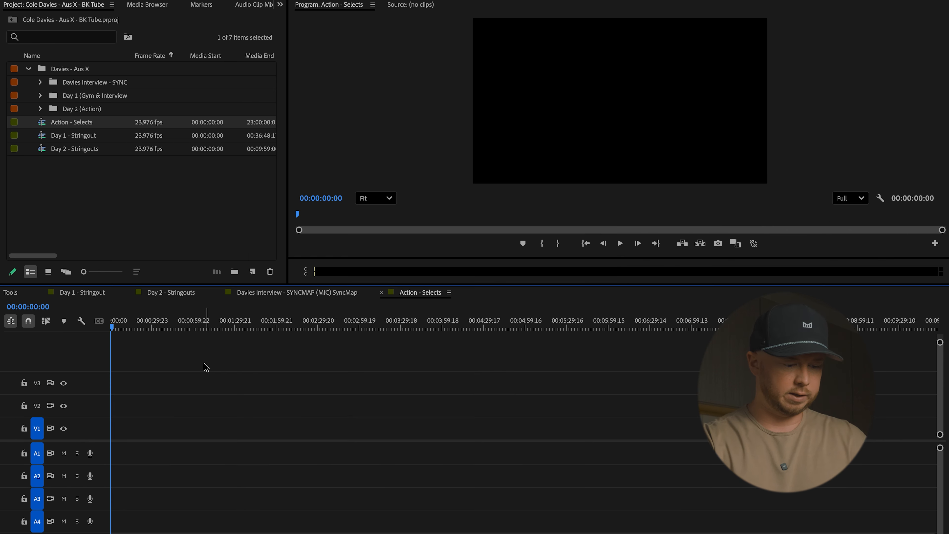
Review the Day 1 stringout from its beginning, checking the opening gym clips up close and across the full timeline
{"action": "left_click", "coordinate": [69, 289]}
{"action": "left_click_drag", "start_coordinate": [221, 324], "coordinate": [26, 324]}
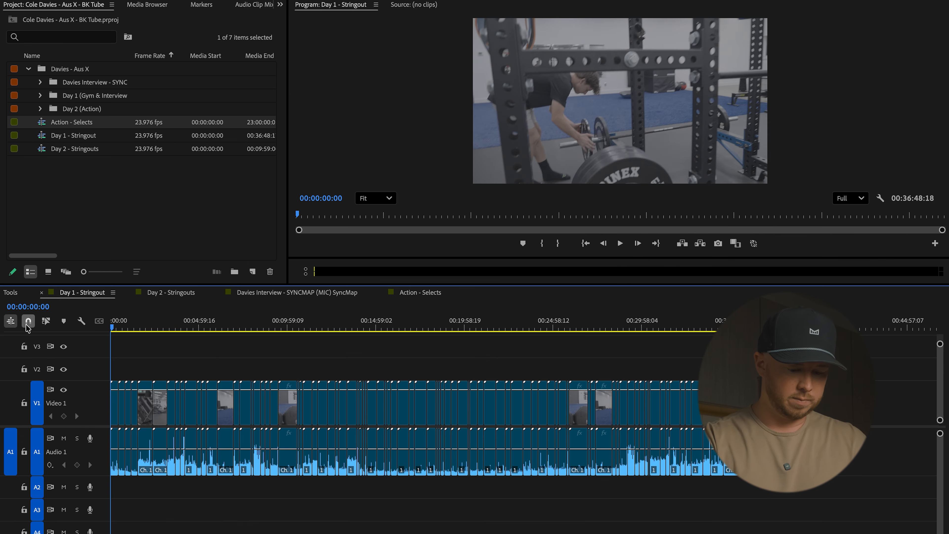
{"action": "key", "text": "equal"}
{"action": "key", "text": "equal"}
{"action": "left_click", "coordinate": [133, 327]}
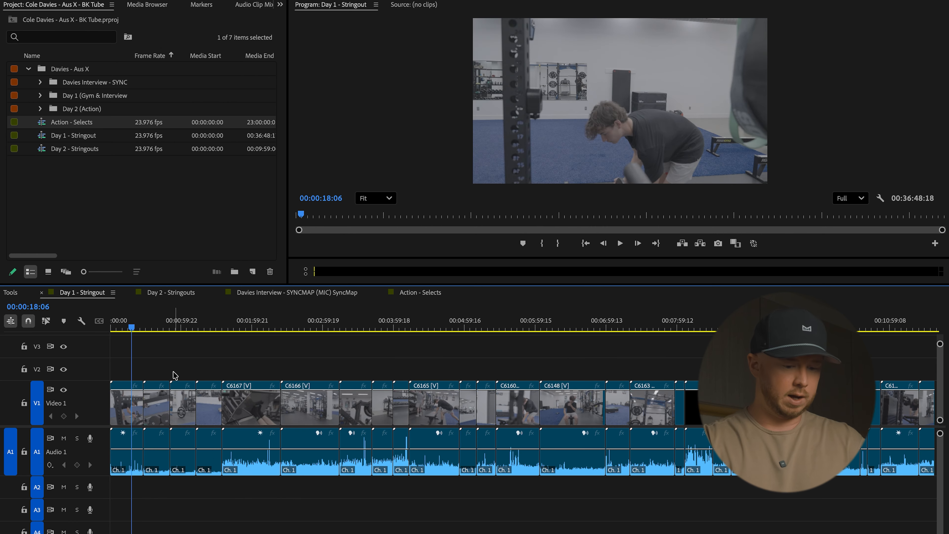
{"action": "key", "text": "backslash"}
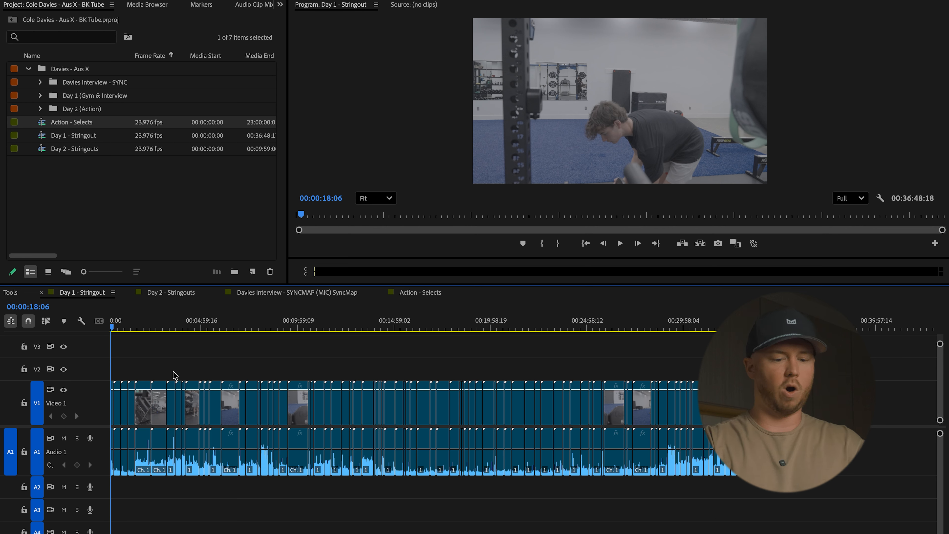
{"action": "left_click", "coordinate": [126, 329]}
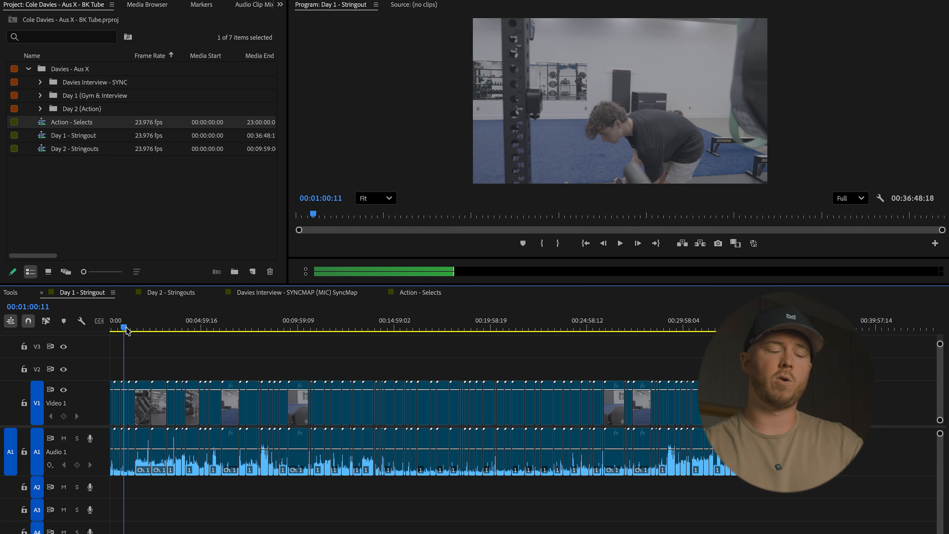
{"action": "left_click", "coordinate": [134, 329]}
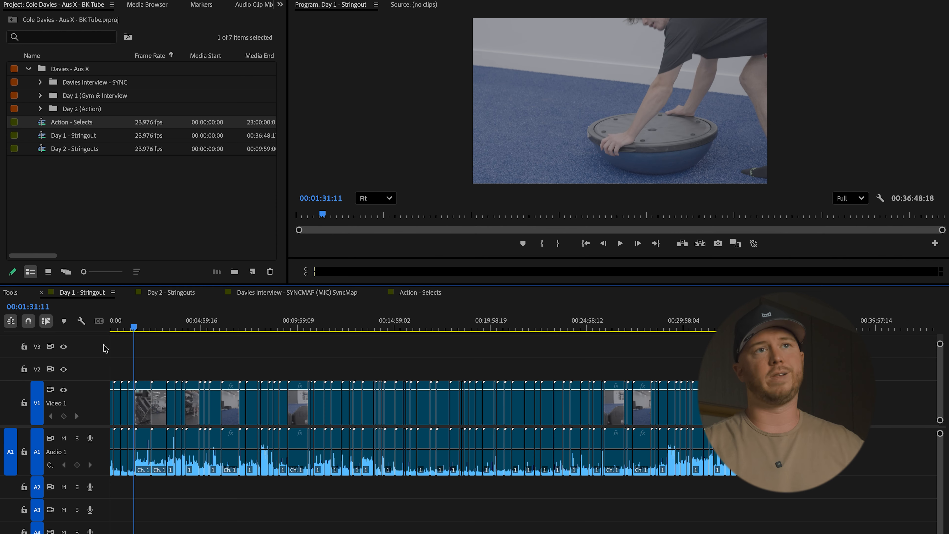
Scrub and play the early gym clips of the Day 1 stringout around the exercise in clip C6129
{"action": "scroll", "coordinate": [176, 368], "scroll_direction": "up", "scroll_amount": 3}
{"action": "scroll", "coordinate": [177, 367], "scroll_direction": "left", "scroll_amount": 4}
{"action": "left_click_drag", "start_coordinate": [201, 324], "coordinate": [175, 363]}
{"action": "key", "text": "space"}
{"action": "scroll", "coordinate": [176, 363], "scroll_direction": "up", "scroll_amount": 1}
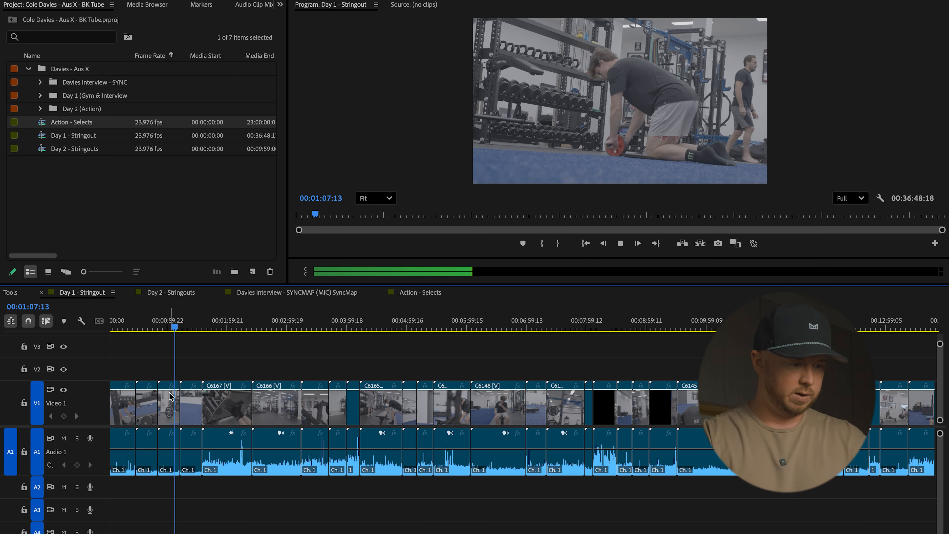
{"action": "scroll", "coordinate": [170, 396], "scroll_direction": "up", "scroll_amount": 3}
{"action": "key", "text": "space"}
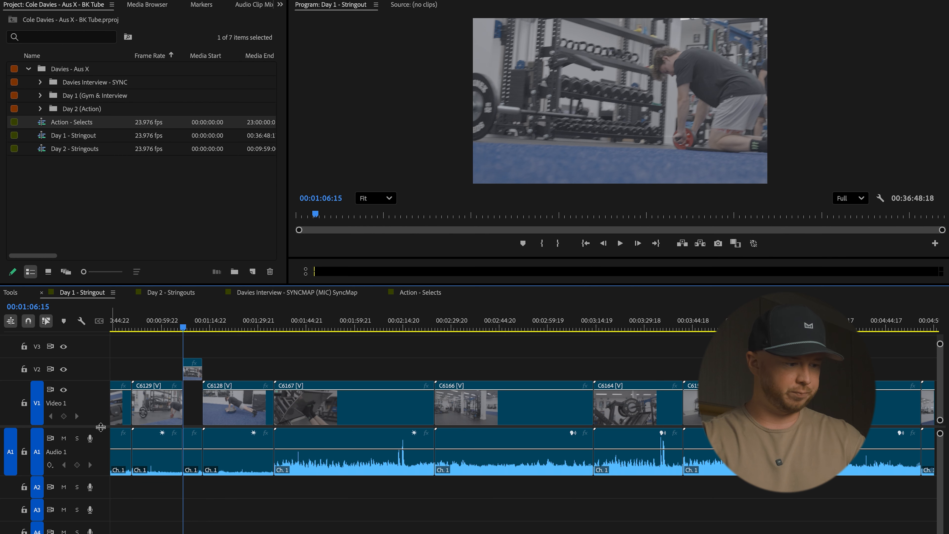
Undo the cut in clip C6129 and the raising of its end section to V2
{"action": "scroll", "coordinate": [101, 426], "scroll_direction": "up", "scroll_amount": 1}
{"action": "left_click_drag", "start_coordinate": [193, 385], "coordinate": [193, 400]}
{"action": "key", "text": "super+z"}
{"action": "key", "text": "super+z"}
{"action": "key", "text": "super+z"}
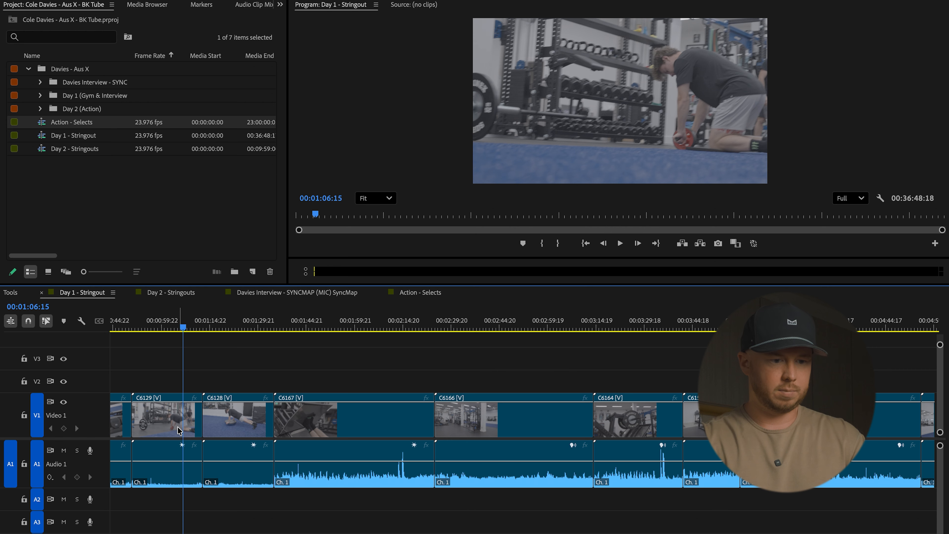
Cut clip C6129 at 00:01:07:21 and raise its end section to track V2
{"action": "key", "text": "space"}
{"action": "scroll", "coordinate": [178, 427], "scroll_direction": "up", "scroll_amount": 3}
{"action": "key", "text": "space"}
{"action": "key", "text": "c"}
{"action": "left_click", "coordinate": [196, 423]}
{"action": "key", "text": "v"}
{"action": "left_click_drag", "start_coordinate": [210, 421], "coordinate": [211, 378]}
{"action": "left_click", "coordinate": [279, 375]}
{"action": "left_click", "coordinate": [215, 389]}
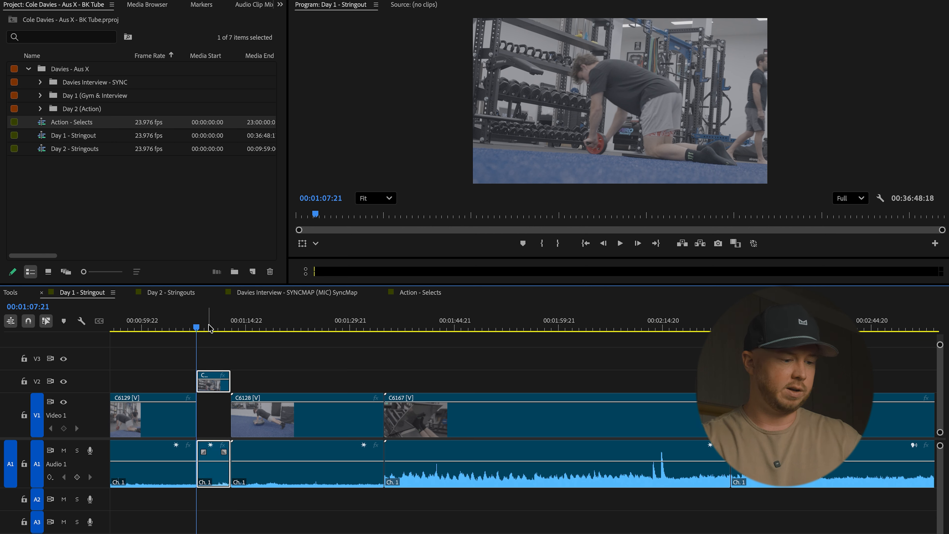
Scrub and play through clips C6167 and C6166 of the Day 1 stringout to judge their footage
{"action": "left_click_drag", "start_coordinate": [211, 326], "coordinate": [467, 362]}
{"action": "left_click", "coordinate": [302, 362]}
{"action": "key", "text": "minus"}
{"action": "key", "text": "minus"}
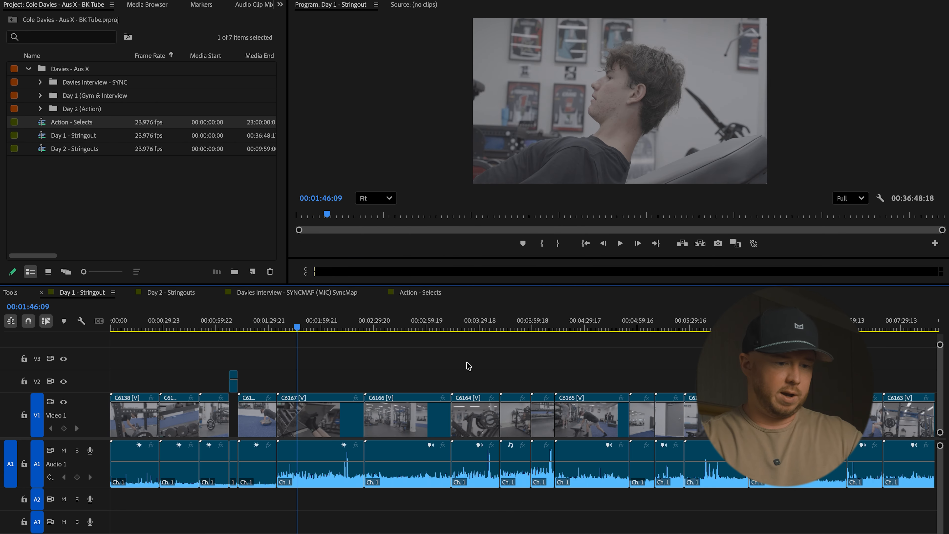
{"action": "key", "text": "space"}
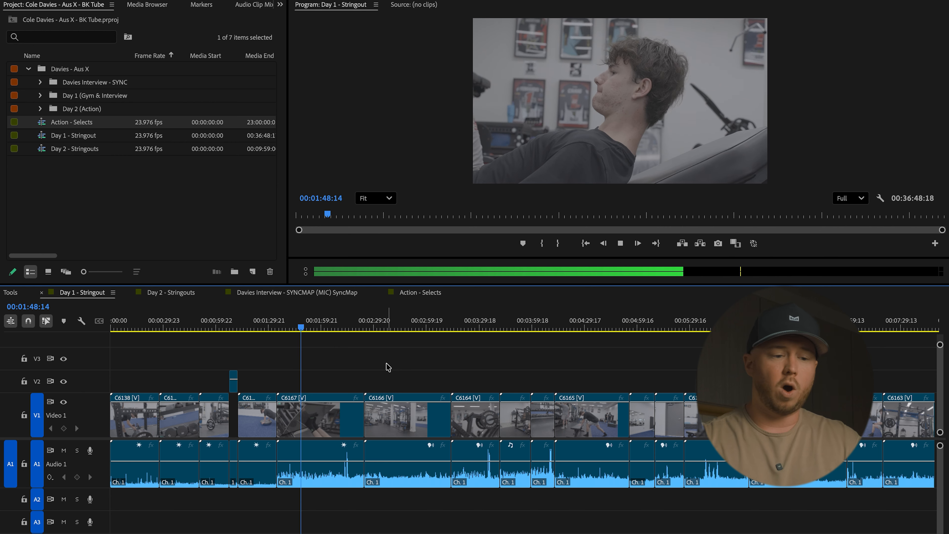
{"action": "key", "text": "space"}
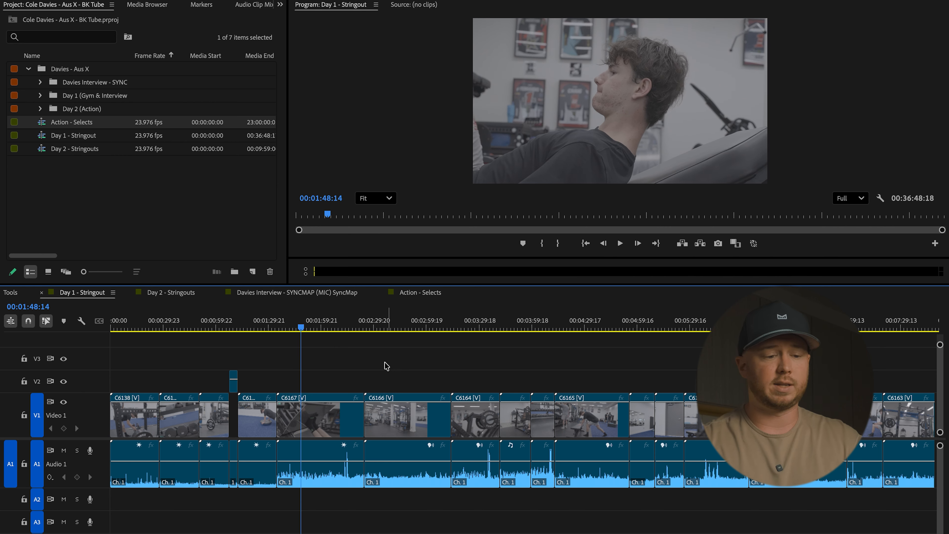
{"action": "key", "text": "equal"}
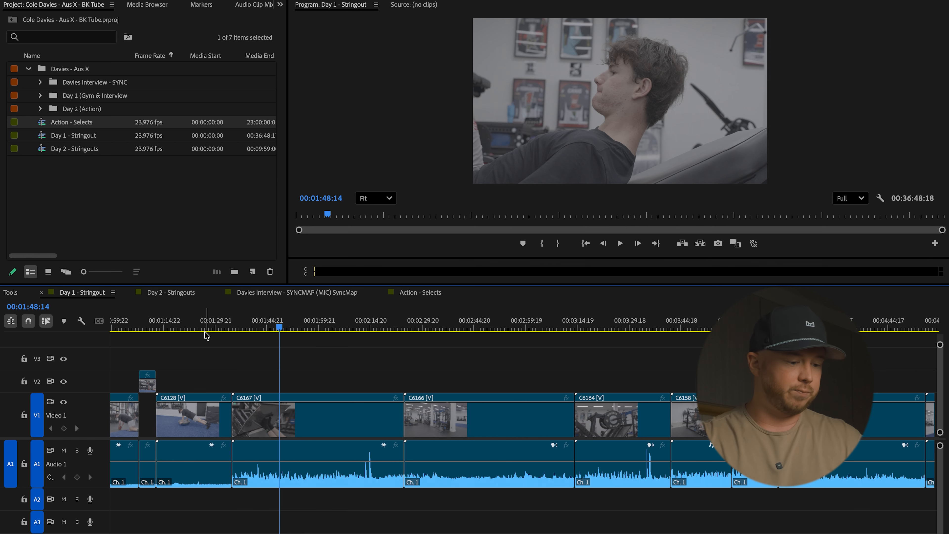
{"action": "left_click_drag", "start_coordinate": [208, 331], "coordinate": [474, 369]}
{"action": "scroll", "coordinate": [420, 371], "scroll_direction": "up", "scroll_amount": 2}
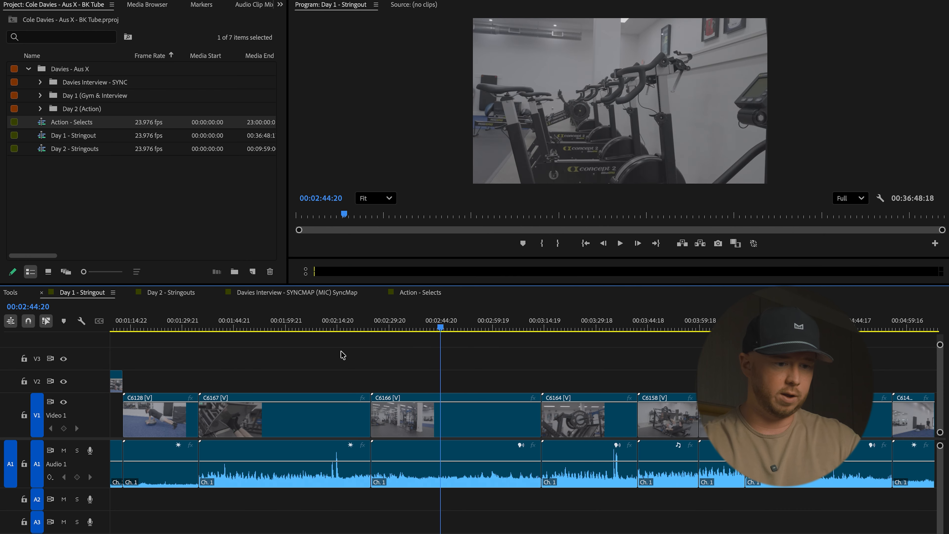
Cut clip C6165 at 00:04:32:22 and 00:04:38:19 and raise the section between the cuts to track V2
{"action": "left_click", "coordinate": [259, 323]}
{"action": "left_click_drag", "start_coordinate": [261, 322], "coordinate": [321, 349]}
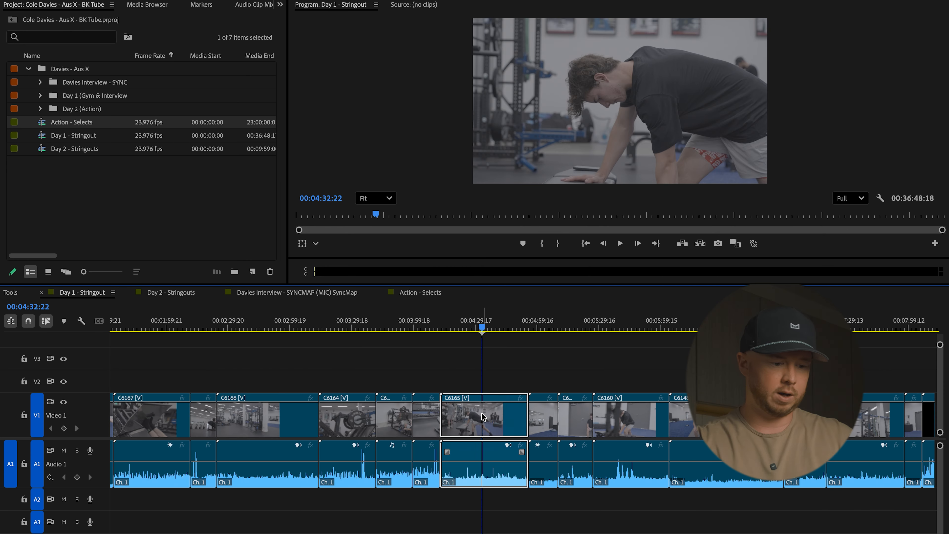
{"action": "key", "text": "super+k"}
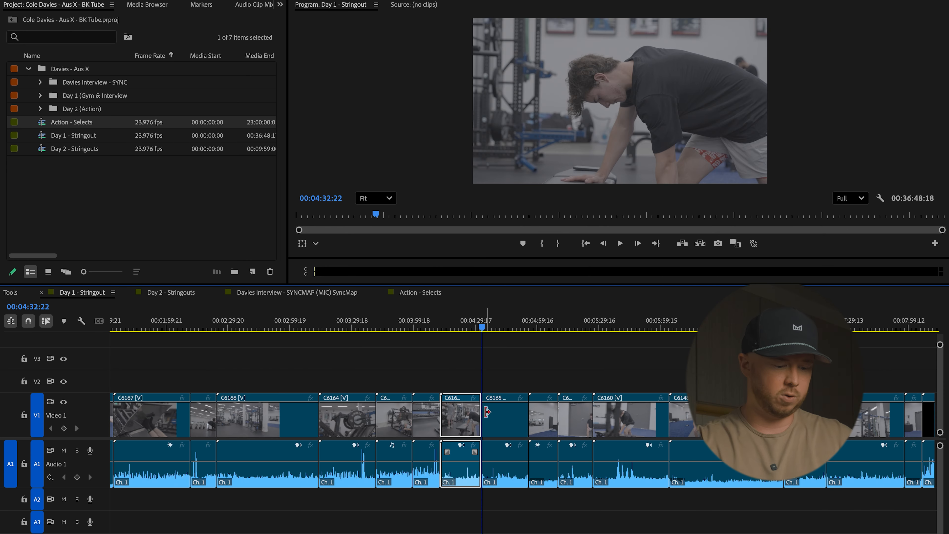
{"action": "left_click_drag", "start_coordinate": [481, 321], "coordinate": [493, 333]}
{"action": "key", "text": "c"}
{"action": "left_click", "coordinate": [495, 400]}
{"action": "key", "text": "v"}
{"action": "left_click_drag", "start_coordinate": [488, 415], "coordinate": [504, 377]}
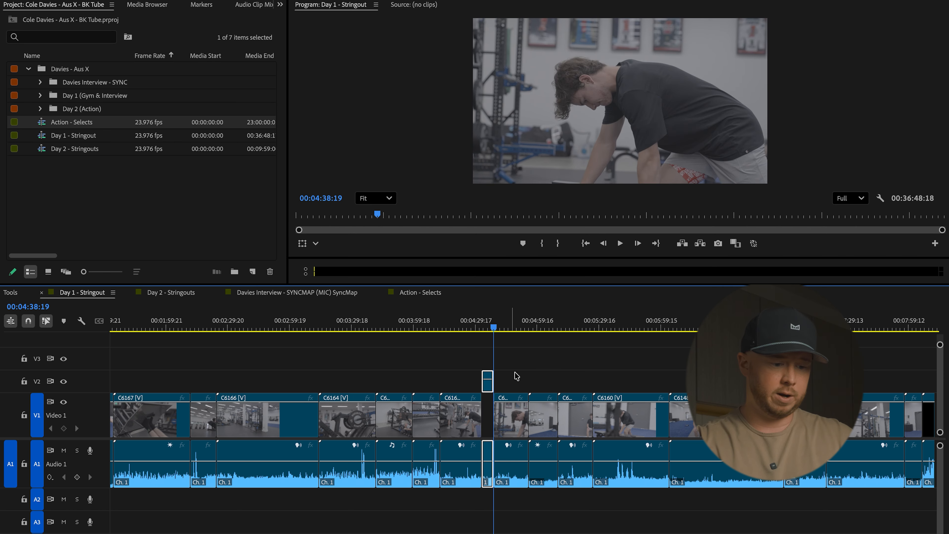
Scrub on through the Day 1 stringout past the rest of C6165, C6149 and C6161 to examine the footage
{"action": "scroll", "coordinate": [525, 374], "scroll_direction": "up", "scroll_amount": 5}
{"action": "scroll", "coordinate": [524, 374], "scroll_direction": "down", "scroll_amount": 10}
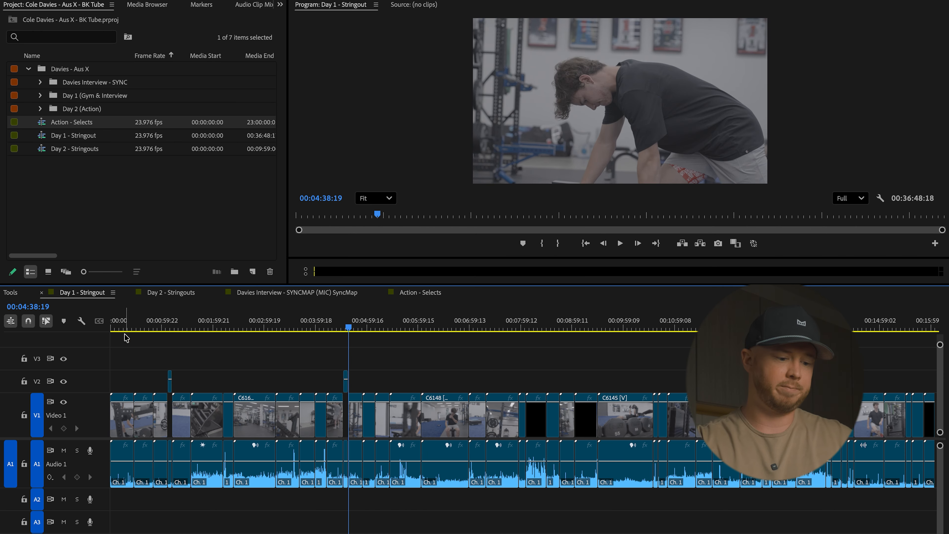
{"action": "scroll", "coordinate": [304, 368], "scroll_direction": "up", "scroll_amount": 8}
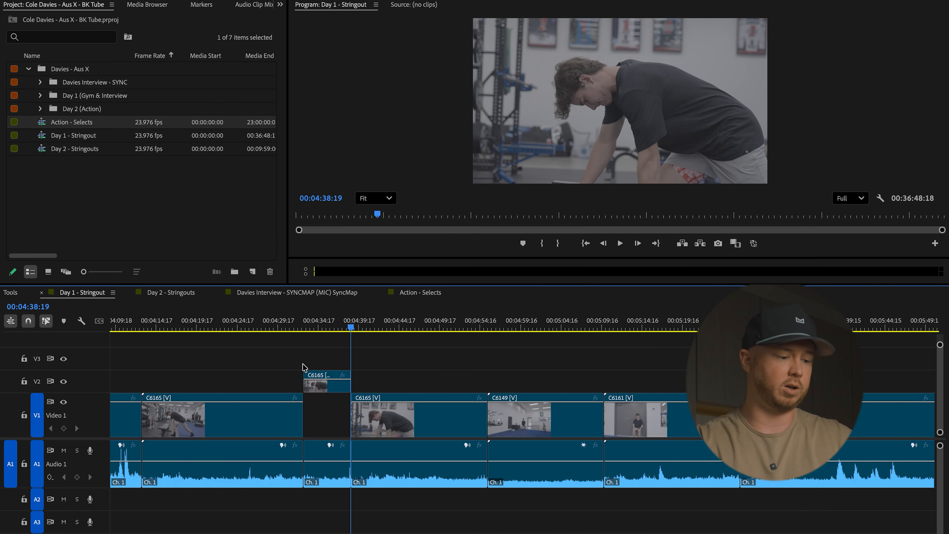
{"action": "left_click", "coordinate": [297, 329]}
{"action": "left_click_drag", "start_coordinate": [298, 329], "coordinate": [473, 371]}
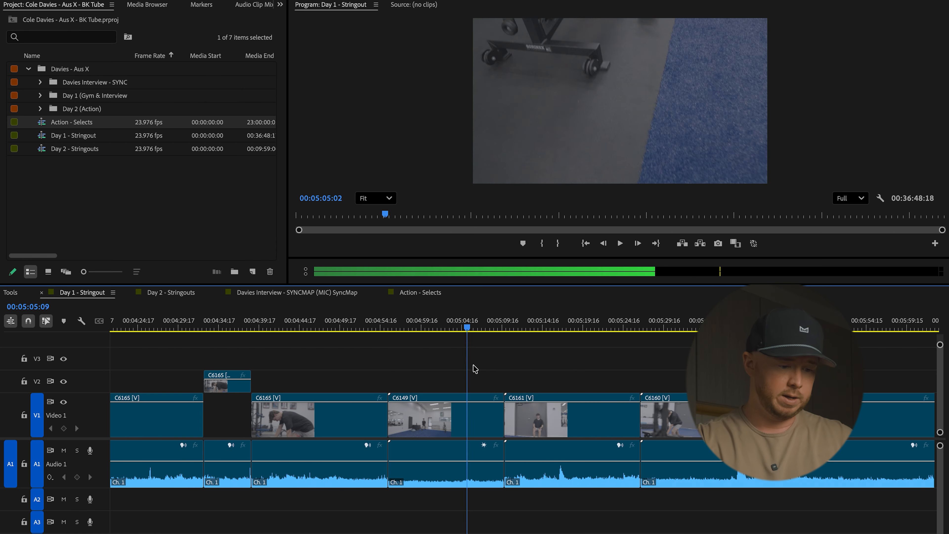
{"action": "scroll", "coordinate": [477, 368], "scroll_direction": "down", "scroll_amount": 4}
{"action": "left_click_drag", "start_coordinate": [492, 326], "coordinate": [576, 329]}
{"action": "scroll", "coordinate": [557, 347], "scroll_direction": "down", "scroll_amount": 3}
{"action": "scroll", "coordinate": [436, 346], "scroll_direction": "up", "scroll_amount": 3}
Cut out a section of clip C6160 starting at 00:05:34:17 and raise it to track V2
{"action": "left_click_drag", "start_coordinate": [411, 334], "coordinate": [398, 333]}
{"action": "left_click", "coordinate": [396, 413]}
{"action": "left_click", "coordinate": [429, 415]}
{"action": "key", "text": "v"}
{"action": "left_click_drag", "start_coordinate": [413, 413], "coordinate": [415, 382]}
{"action": "left_click", "coordinate": [464, 362]}
{"action": "scroll", "coordinate": [464, 363], "scroll_direction": "down", "scroll_amount": 1}
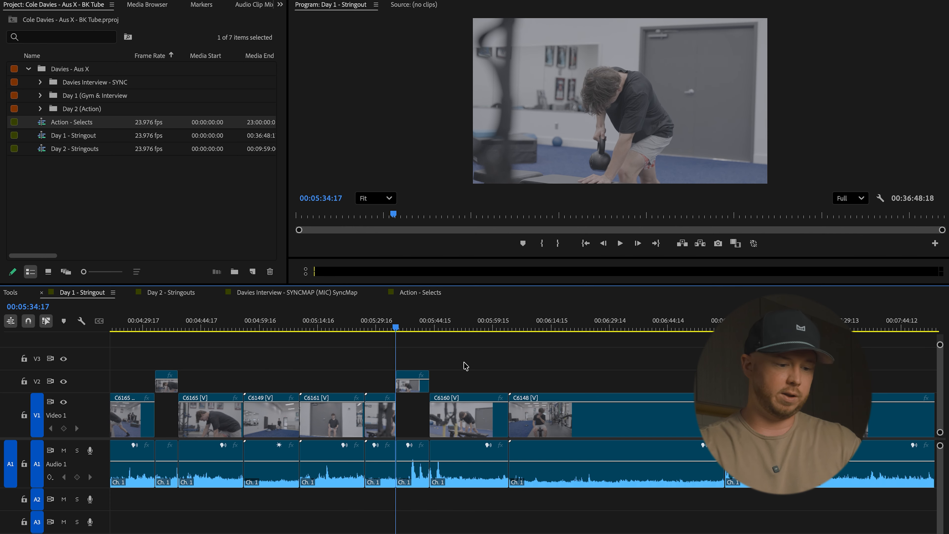
View the whole Day 1 stringout and check the footage around 00:09:57:13 and back to 00:03:57:22
{"action": "scroll", "coordinate": [465, 367], "scroll_direction": "down", "scroll_amount": 5}
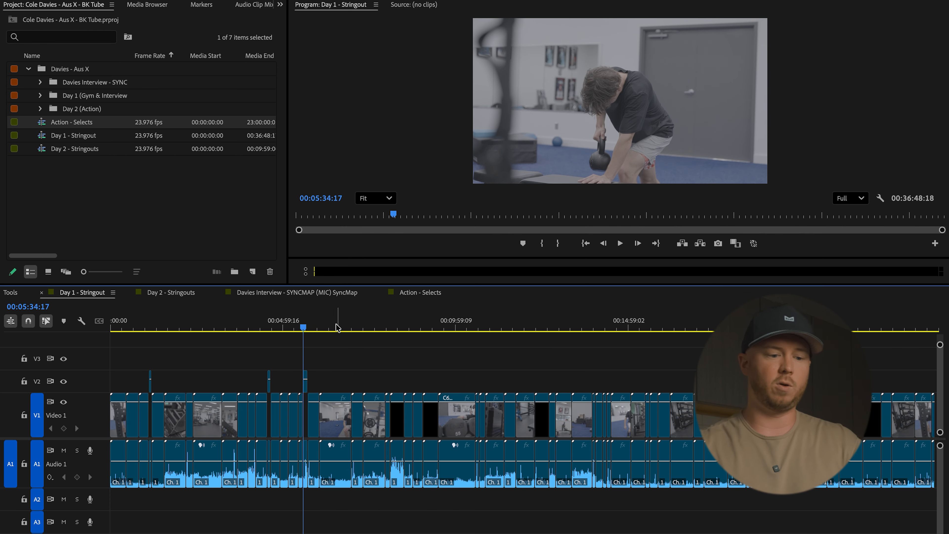
{"action": "left_click", "coordinate": [362, 328]}
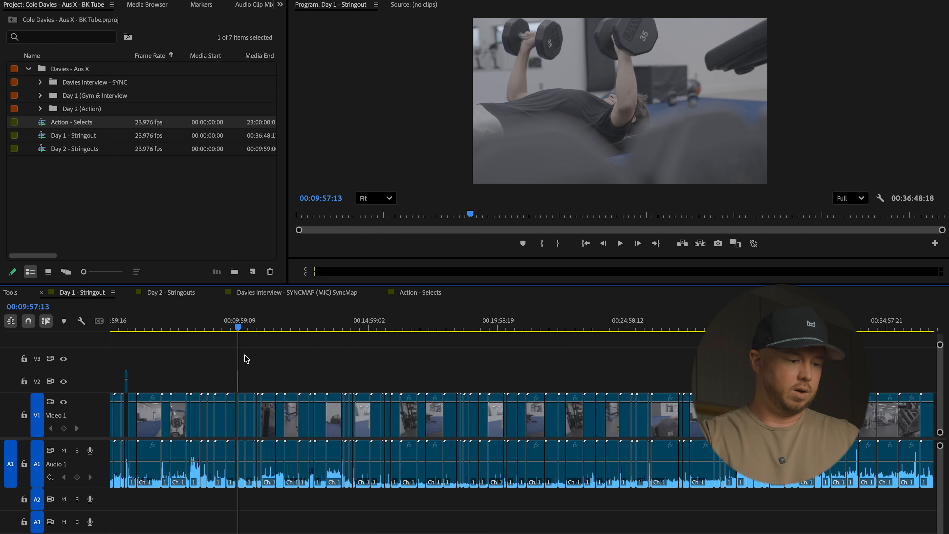
{"action": "scroll", "coordinate": [293, 364], "scroll_direction": "down", "scroll_amount": 4}
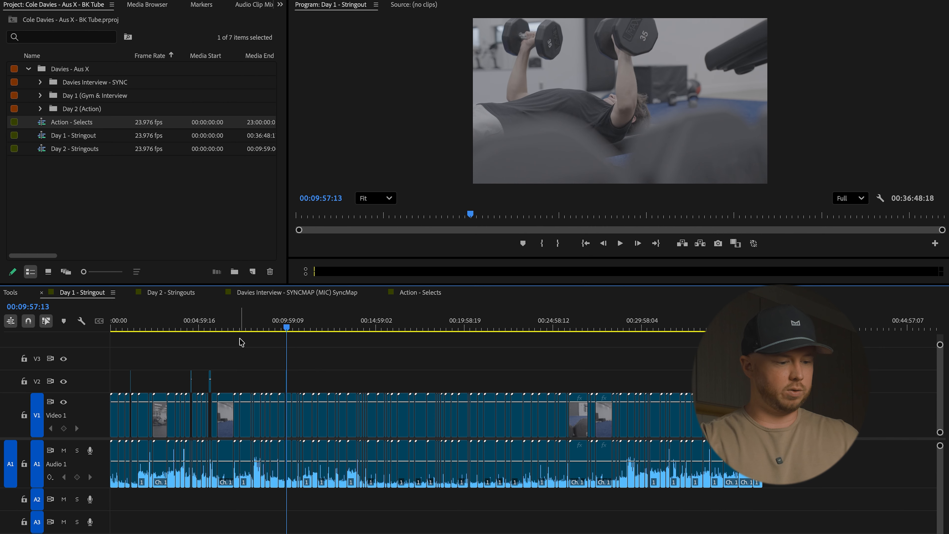
{"action": "left_click_drag", "start_coordinate": [287, 327], "coordinate": [181, 358]}
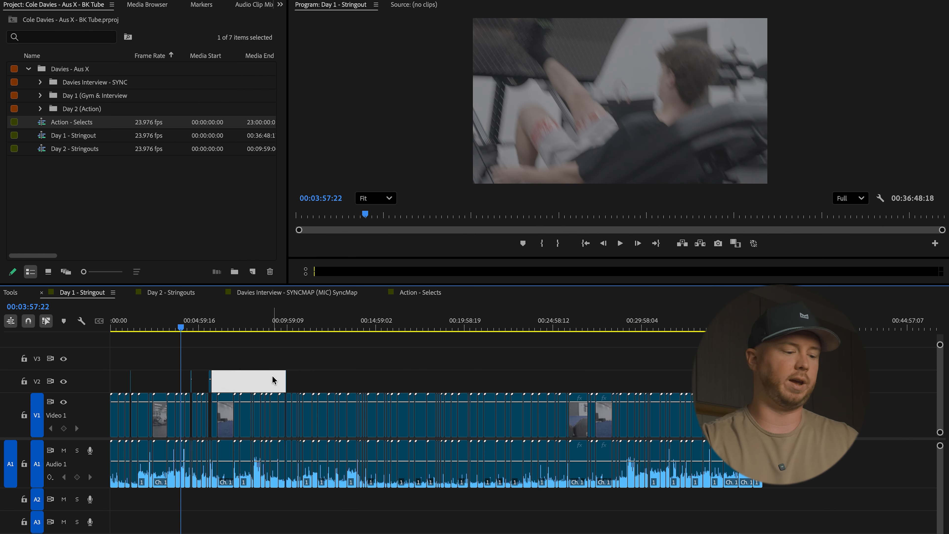
Review the Day 2 stringout from its start, cut out a section of clip C6170.MP4 and raise it to V2
{"action": "left_click", "coordinate": [167, 295]}
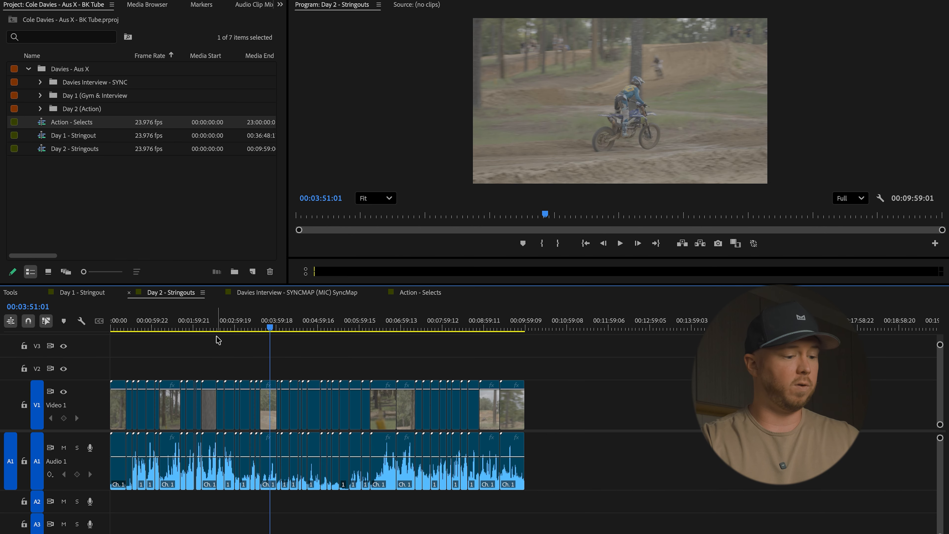
{"action": "left_click_drag", "start_coordinate": [293, 325], "coordinate": [80, 328]}
{"action": "key", "text": "="}
{"action": "key", "text": "="}
{"action": "scroll", "coordinate": [96, 354], "scroll_direction": "up", "scroll_amount": 1}
{"action": "scroll", "coordinate": [125, 337], "scroll_direction": "down", "scroll_amount": 1}
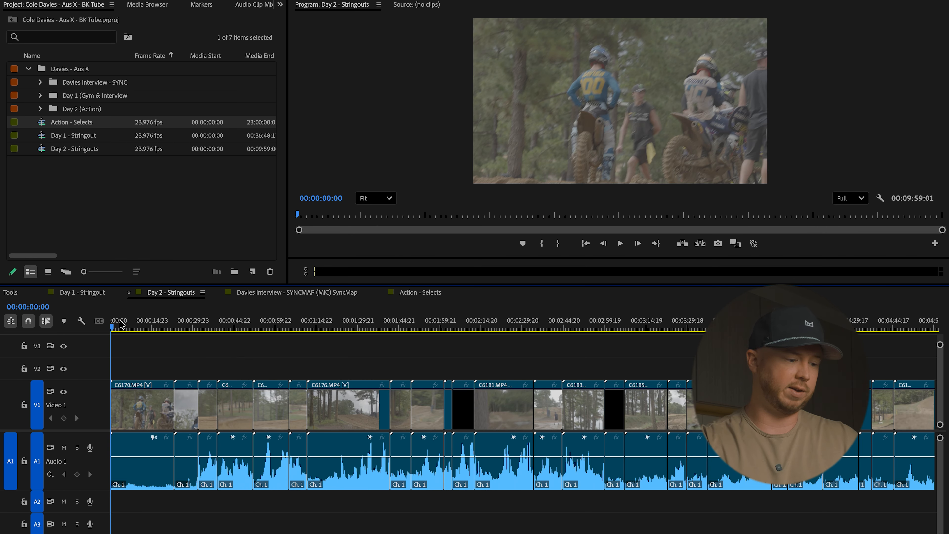
{"action": "left_click_drag", "start_coordinate": [127, 328], "coordinate": [153, 350]}
{"action": "key", "text": "c"}
{"action": "left_click", "coordinate": [151, 404]}
{"action": "left_click", "coordinate": [162, 403]}
{"action": "key", "text": "v"}
{"action": "left_click_drag", "start_coordinate": [158, 404], "coordinate": [157, 380]}
Cut out a section of clip C6171.MP4 starting at 00:00:24:20 and raise it to track V2
{"action": "left_click_drag", "start_coordinate": [162, 328], "coordinate": [187, 358]}
{"action": "scroll", "coordinate": [187, 355], "scroll_direction": "up", "scroll_amount": 5}
{"action": "mouse_move", "coordinate": [129, 325]}
{"action": "left_mouse_down"}
{"action": "mouse_move", "coordinate": [153, 334]}
{"action": "mouse_move", "coordinate": [139, 333]}
{"action": "left_mouse_up"}
{"action": "key", "text": "c"}
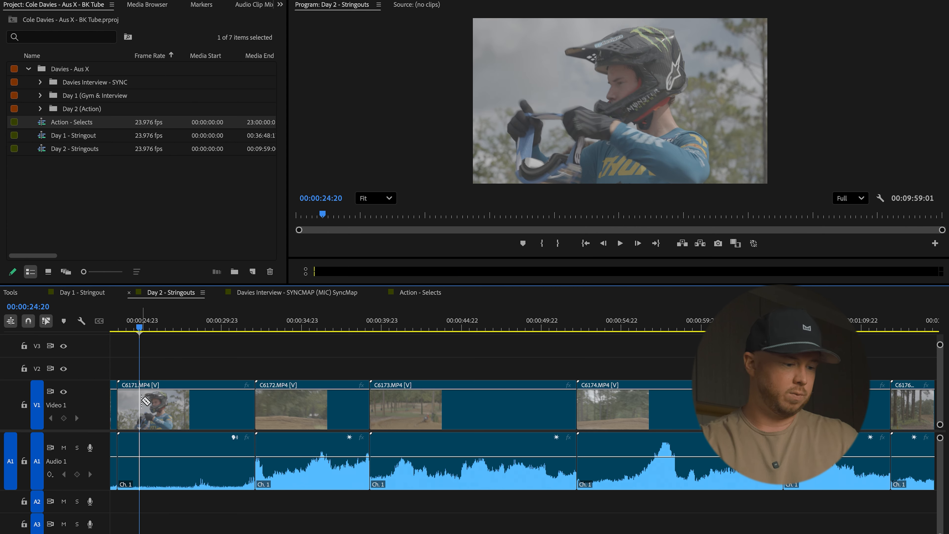
{"action": "left_click", "coordinate": [141, 402]}
{"action": "left_click", "coordinate": [186, 404]}
{"action": "key", "text": "v"}
{"action": "left_click_drag", "start_coordinate": [168, 407], "coordinate": [170, 371]}
Scrub through the riding clips C6172.MP4 and C6173.MP4 and raise both whole clips to track V2
{"action": "left_click_drag", "start_coordinate": [199, 327], "coordinate": [296, 347]}
{"action": "scroll", "coordinate": [296, 350], "scroll_direction": "right", "scroll_amount": 1}
{"action": "scroll", "coordinate": [295, 349], "scroll_direction": "down", "scroll_amount": 5}
{"action": "left_click_drag", "start_coordinate": [276, 392], "coordinate": [276, 365]}
{"action": "left_click_drag", "start_coordinate": [307, 322], "coordinate": [359, 355]}
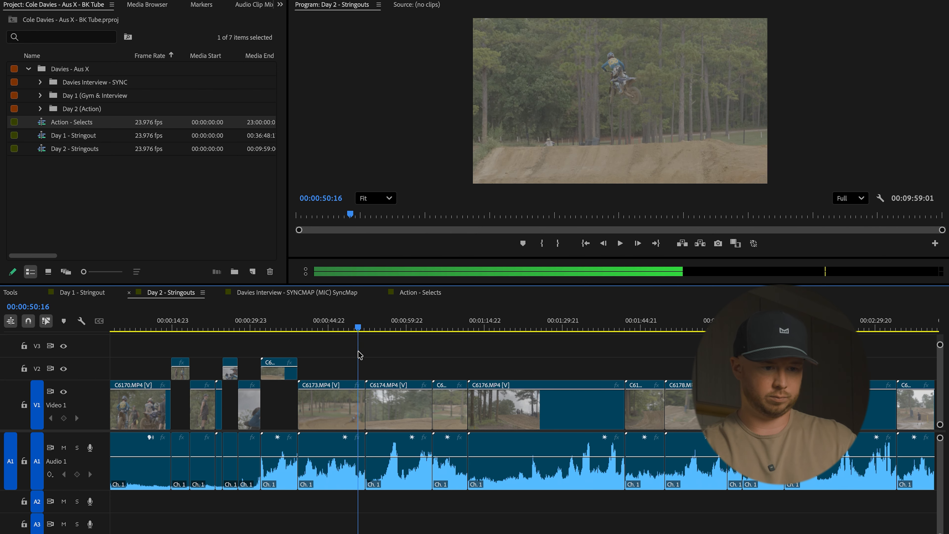
{"action": "left_click", "coordinate": [346, 385]}
{"action": "left_click_drag", "start_coordinate": [335, 414], "coordinate": [329, 366]}
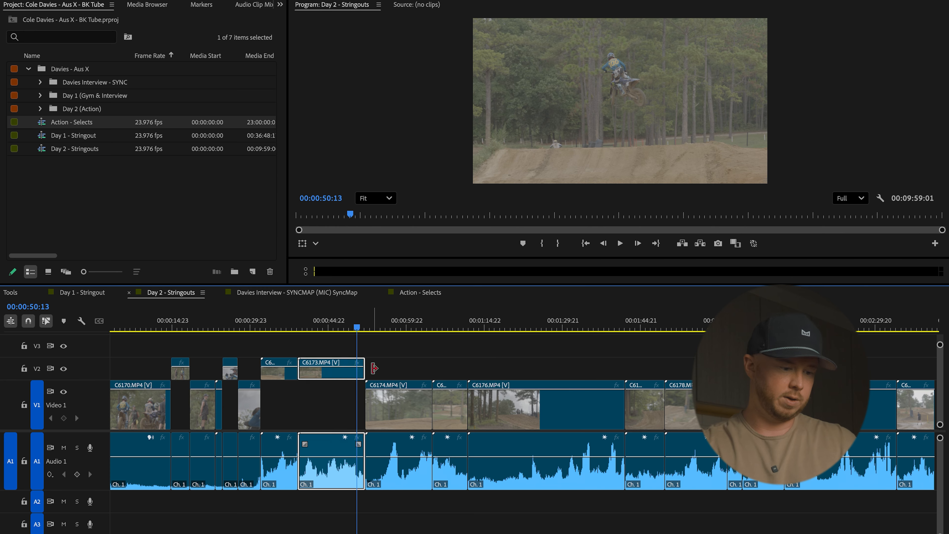
Cut clip C6174.MP4 near its end and raise the short end section to track V2
{"action": "scroll", "coordinate": [328, 365], "scroll_direction": "down", "scroll_amount": 3}
{"action": "left_click_drag", "start_coordinate": [317, 322], "coordinate": [354, 341]}
{"action": "key", "text": "ctrl+k"}
{"action": "left_click_drag", "start_coordinate": [357, 385], "coordinate": [361, 371]}
{"action": "left_click", "coordinate": [412, 355]}
Scrub ahead in the Day 2 stringout, cut clip C6181.MP4 and raise its second part to track V2
{"action": "scroll", "coordinate": [345, 340], "scroll_direction": "right", "scroll_amount": 3}
{"action": "left_click_drag", "start_coordinate": [294, 328], "coordinate": [434, 365]}
{"action": "key", "text": "minus"}
{"action": "key", "text": "minus"}
{"action": "left_click_drag", "start_coordinate": [339, 331], "coordinate": [375, 347]}
{"action": "key", "text": "XF86AudioLowerVolume"}
{"action": "key", "text": "XF86AudioLowerVolume"}
{"action": "key", "text": "XF86AudioLowerVolume"}
{"action": "left_click_drag", "start_coordinate": [377, 348], "coordinate": [412, 372]}
{"action": "key", "text": "c"}
{"action": "left_click", "coordinate": [401, 407]}
{"action": "key", "text": "v"}
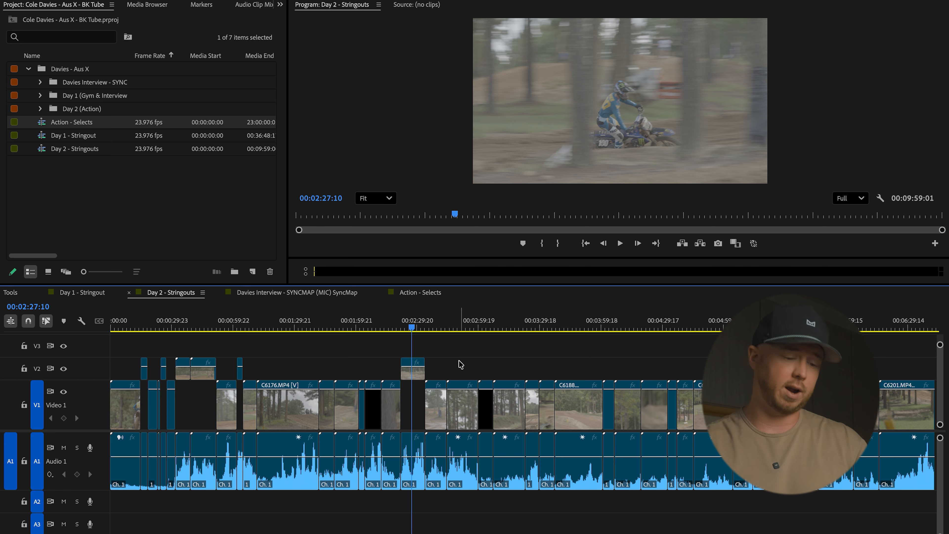
Cut clip C6191.MP4 at 00:04:29:02 and raise its end section to track V2
{"action": "left_click_drag", "start_coordinate": [421, 346], "coordinate": [452, 336]}
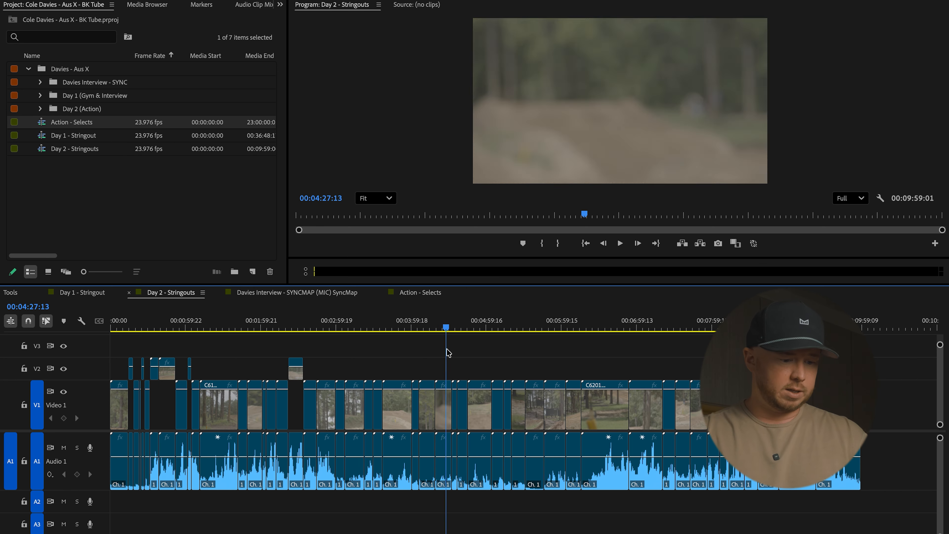
{"action": "scroll", "coordinate": [448, 350], "scroll_direction": "up", "scroll_amount": 5}
{"action": "scroll", "coordinate": [448, 349], "scroll_direction": "up", "scroll_amount": 3}
{"action": "key", "text": "ctrl+k"}
{"action": "left_click", "coordinate": [468, 411]}
{"action": "left_click_drag", "start_coordinate": [468, 411], "coordinate": [467, 374]}
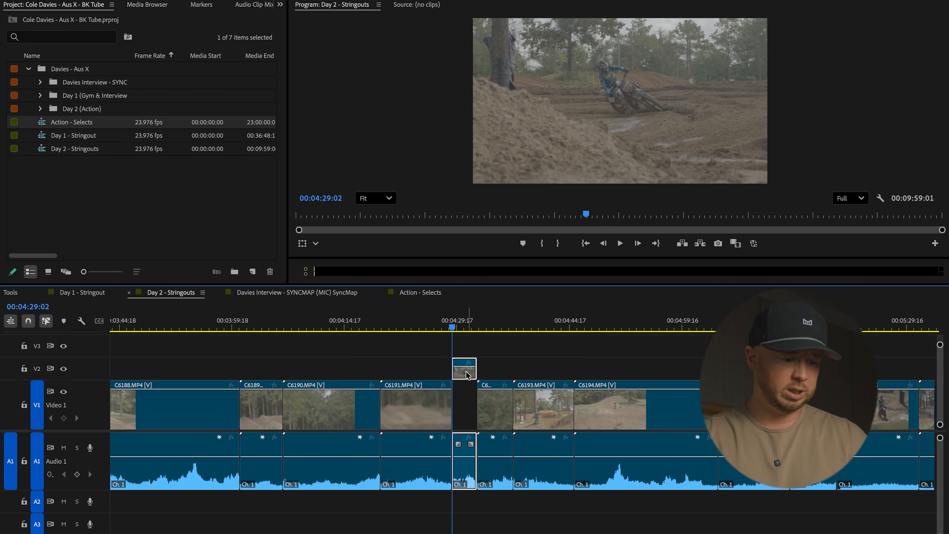
{"action": "right_click", "coordinate": [463, 374]}
{"action": "left_click", "coordinate": [503, 344]}
Cut the clip just before C6193.MP4 near its end and raise the short end section to track V2
{"action": "scroll", "coordinate": [504, 344], "scroll_direction": "right", "scroll_amount": 3}
{"action": "left_click_drag", "start_coordinate": [385, 327], "coordinate": [417, 343]}
{"action": "key", "text": "super+k"}
{"action": "left_click", "coordinate": [423, 401]}
{"action": "left_click_drag", "start_coordinate": [425, 401], "coordinate": [423, 373]}
{"action": "left_click", "coordinate": [423, 322]}
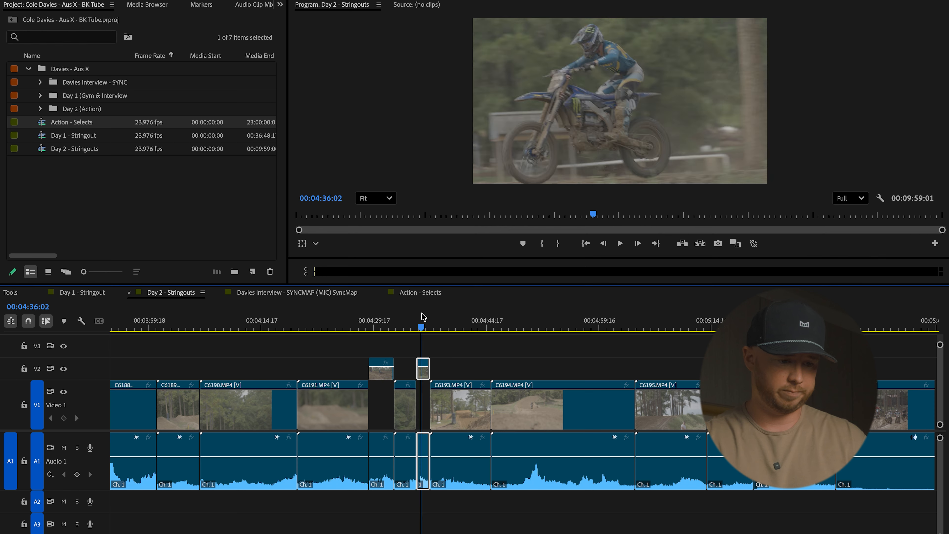
Scrub the Day 2 stringout to 00:08:16:07, view its whole timeline and compare it with the Day 1 stringout
{"action": "left_click_drag", "start_coordinate": [560, 331], "coordinate": [556, 336]}
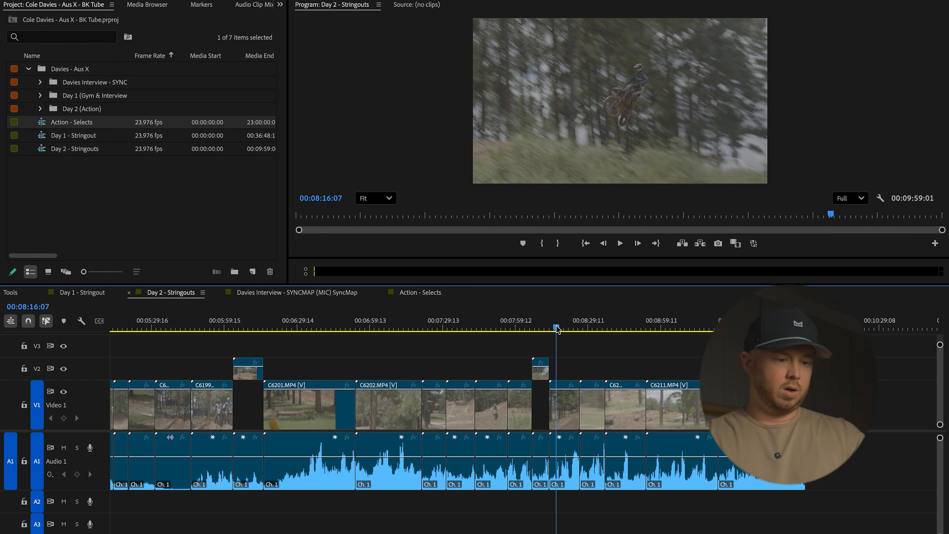
{"action": "key", "text": "minus"}
{"action": "key", "text": "minus"}
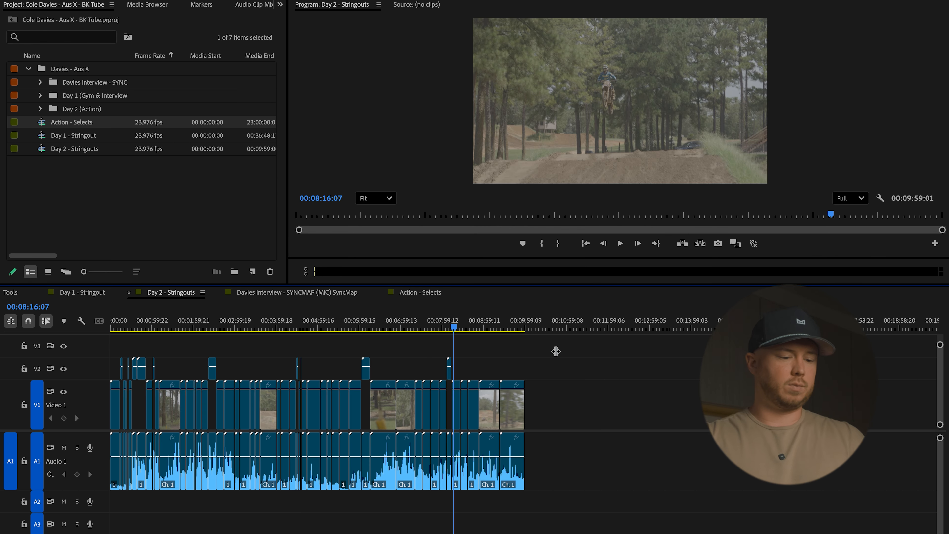
{"action": "left_click", "coordinate": [77, 295]}
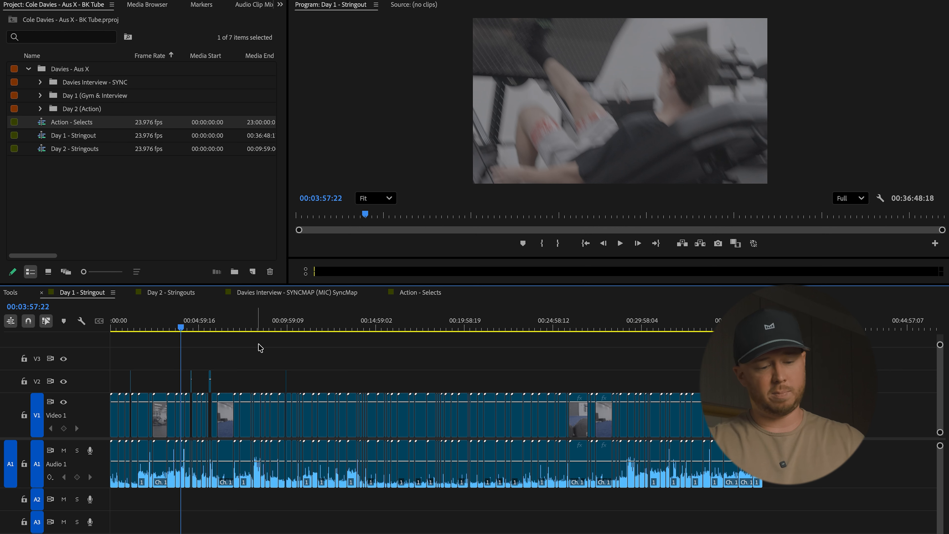
{"action": "left_click", "coordinate": [176, 296]}
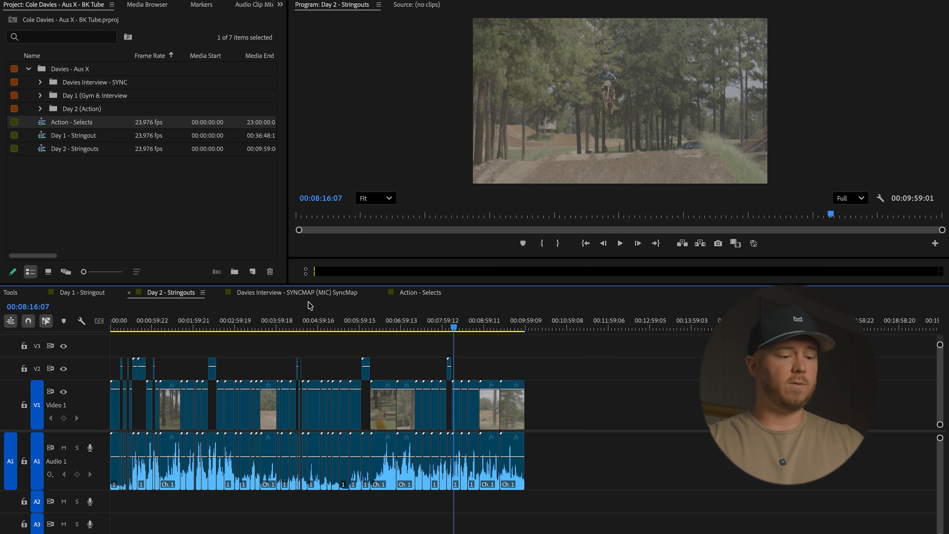
Open the interview sequence and scrub through the footage of clip C6169
{"action": "left_click", "coordinate": [286, 295]}
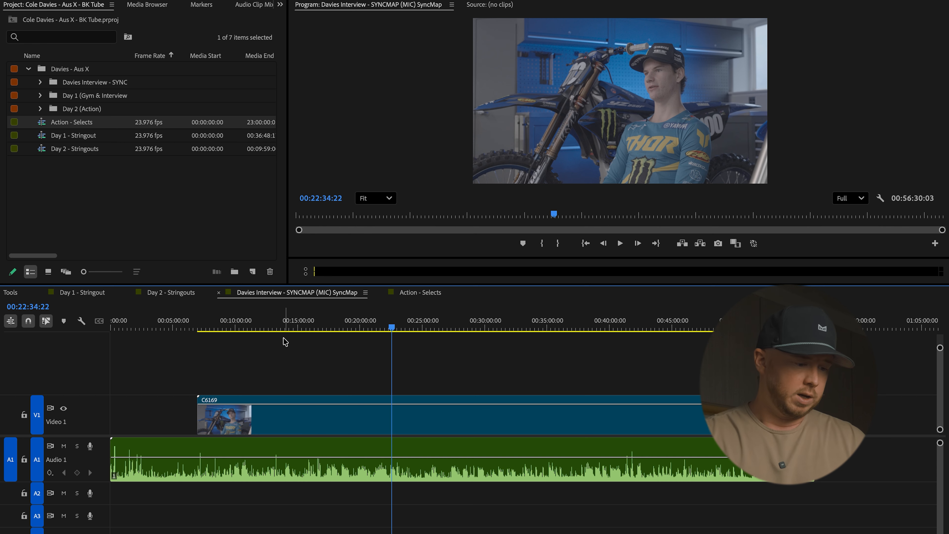
{"action": "left_click", "coordinate": [230, 328]}
{"action": "left_click_drag", "start_coordinate": [232, 329], "coordinate": [401, 365]}
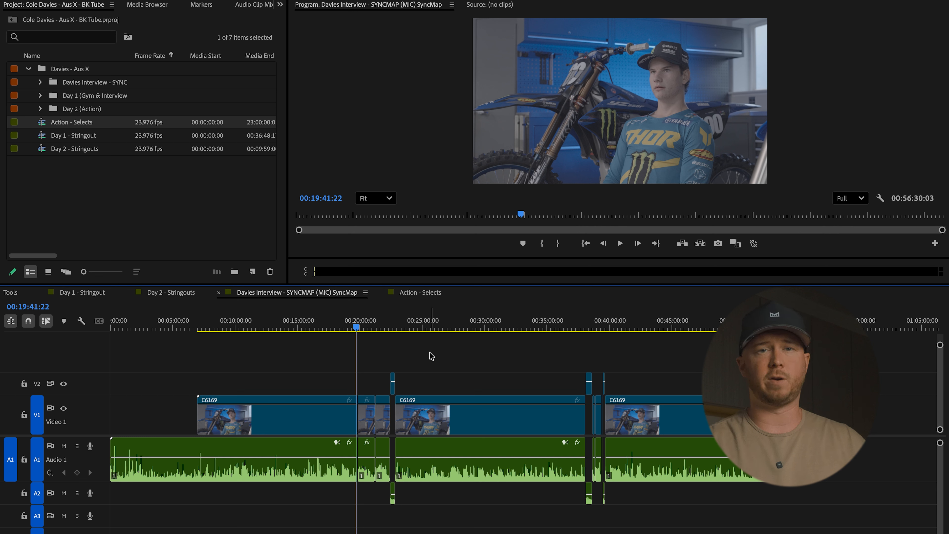
Create a new sequence named "Interview - Selects" with the custom 4K - (3840-2160) preset
{"action": "left_click", "coordinate": [238, 220]}
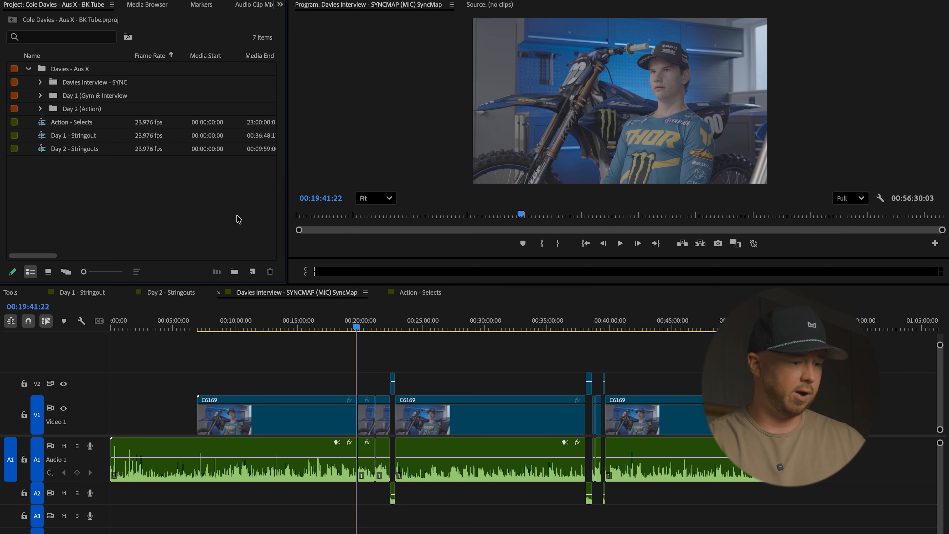
{"action": "right_click", "coordinate": [153, 216]}
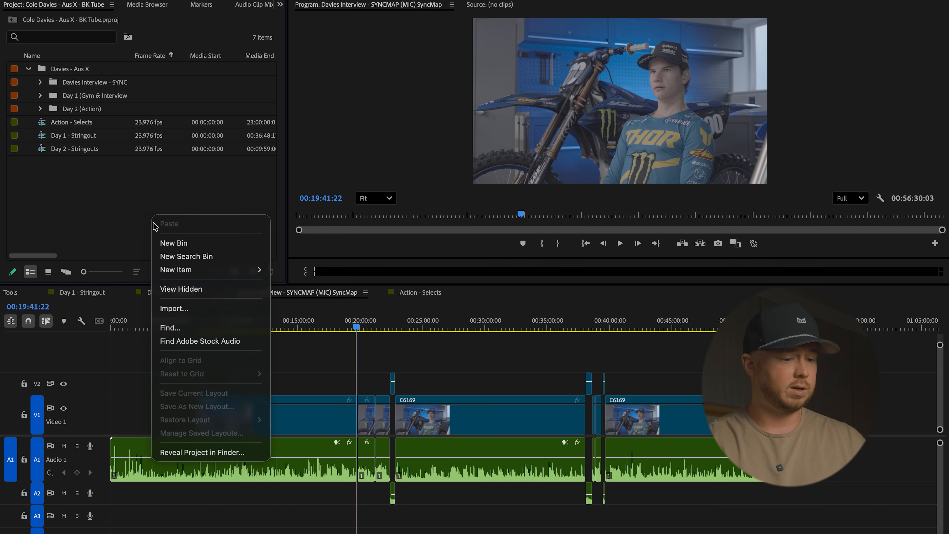
{"action": "mouse_move", "coordinate": [176, 270]}
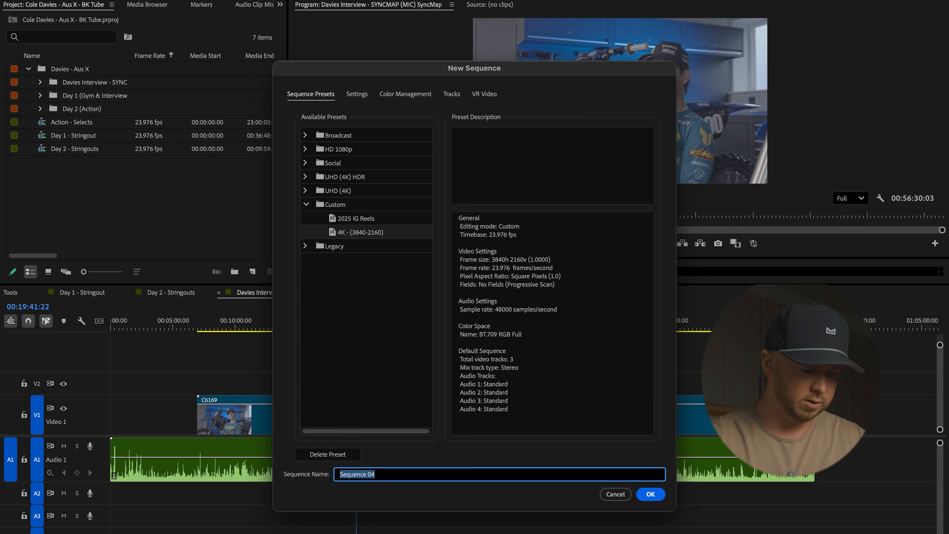
{"action": "type", "text": "Inter"}
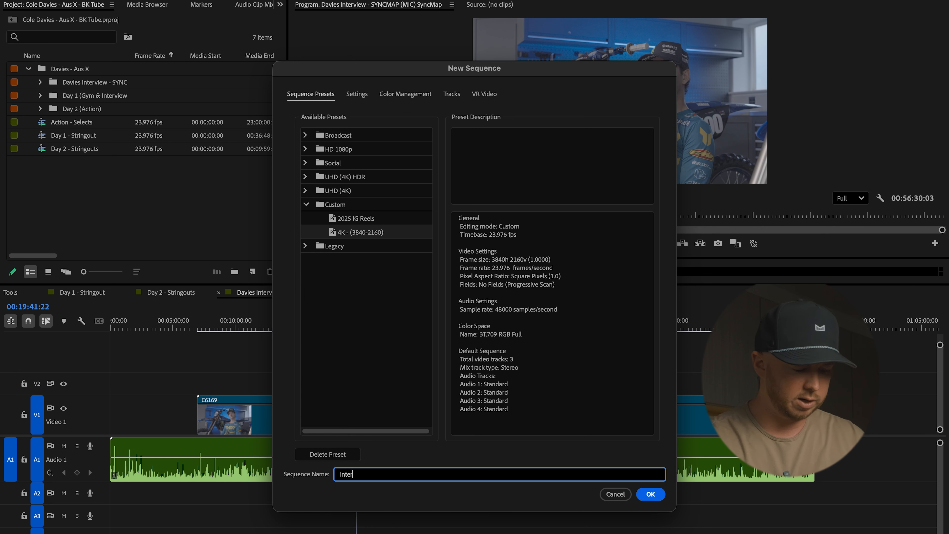
{"action": "type", "text": "view - Selects"}
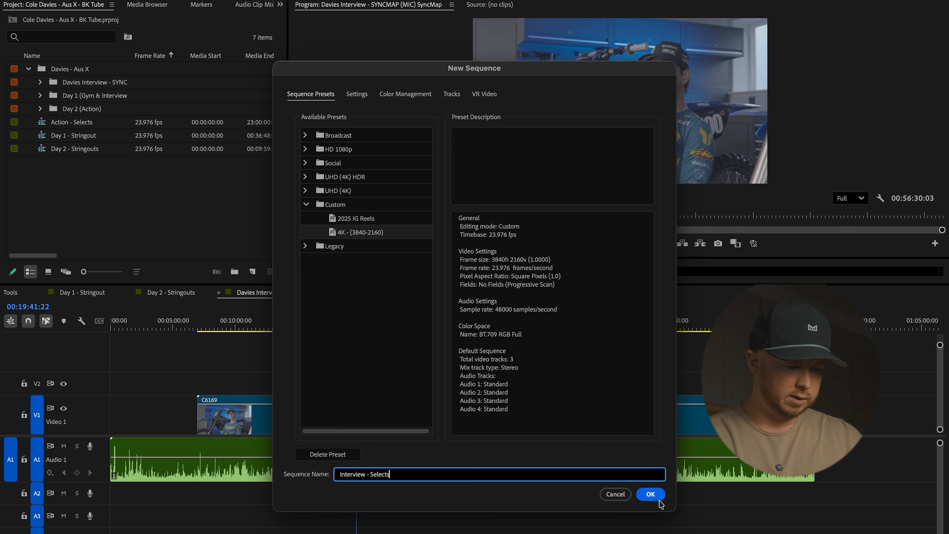
{"action": "left_click", "coordinate": [650, 494]}
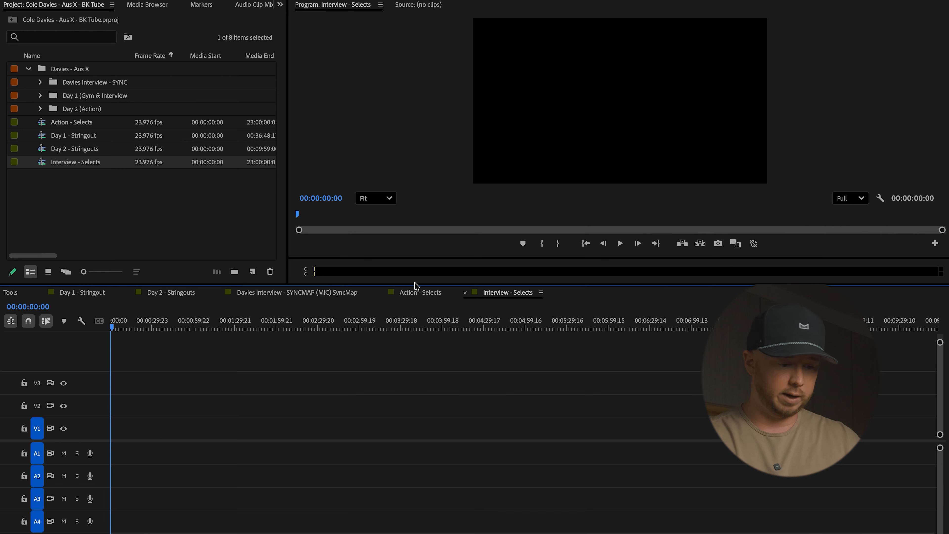
Copy the sections on track V2 of the synced interview sequence into Interview - Selects
{"action": "left_click", "coordinate": [298, 292]}
{"action": "left_click_drag", "start_coordinate": [449, 373], "coordinate": [360, 384]}
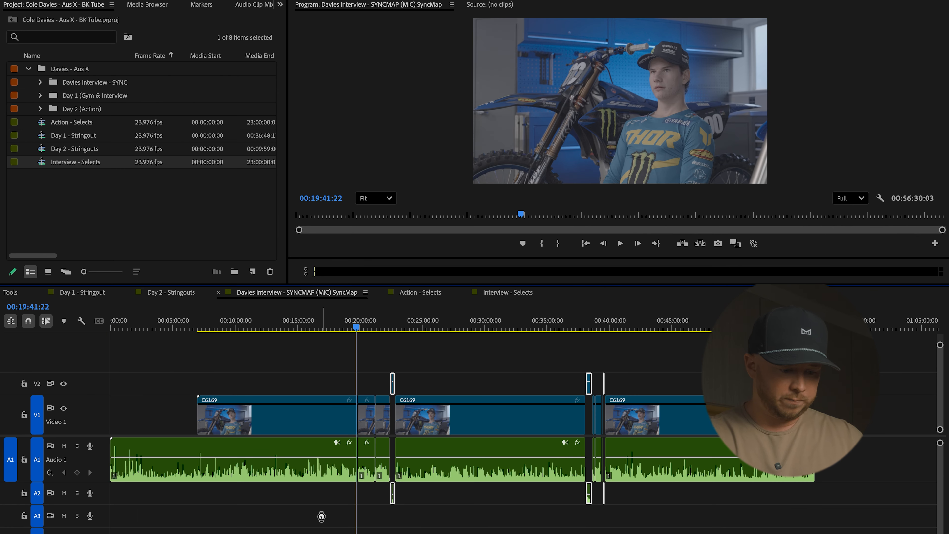
{"action": "left_click", "coordinate": [507, 295]}
{"action": "key", "text": "ctrl+v"}
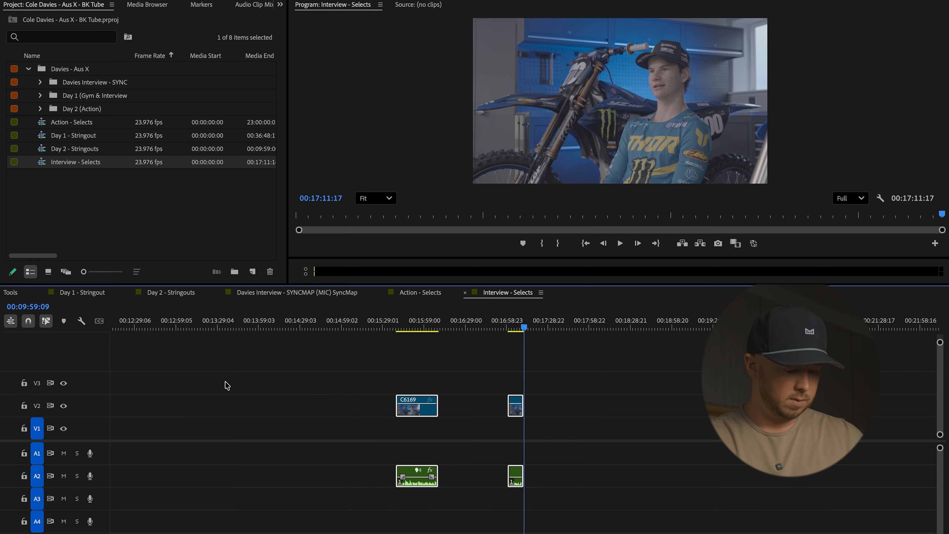
{"action": "key", "text": "backslash"}
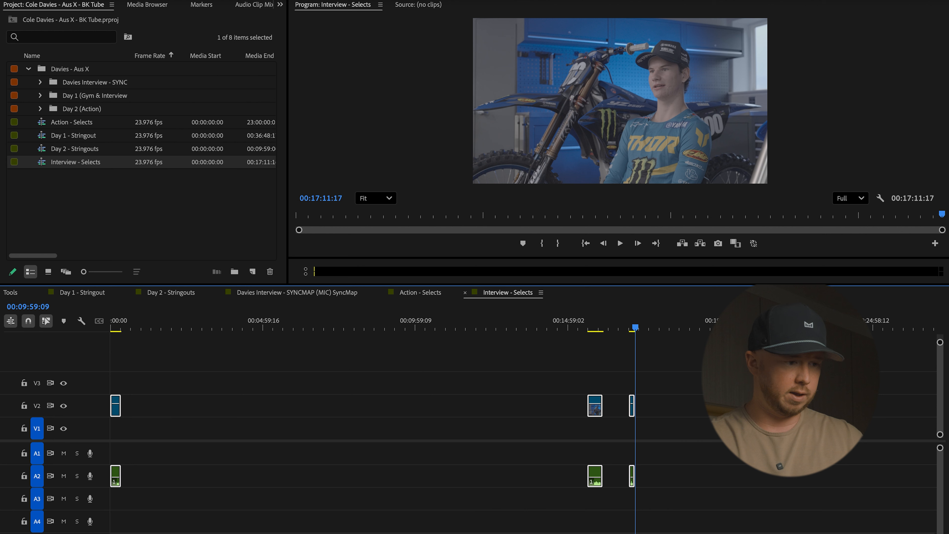
Close the gaps between the pasted interview clips and move their video to V1 and audio to A1
{"action": "left_click", "coordinate": [284, 294]}
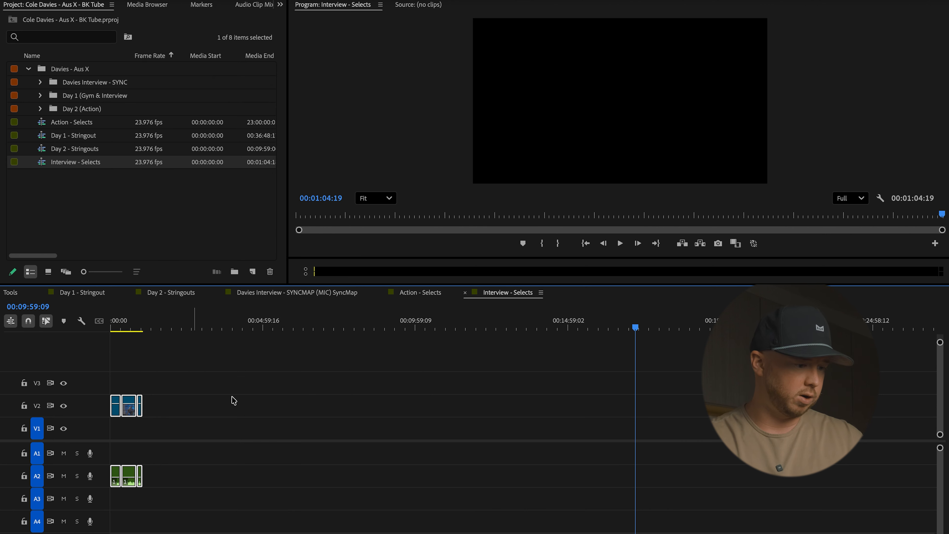
{"action": "left_click_drag", "start_coordinate": [230, 400], "coordinate": [131, 427]}
{"action": "left_click", "coordinate": [129, 483]}
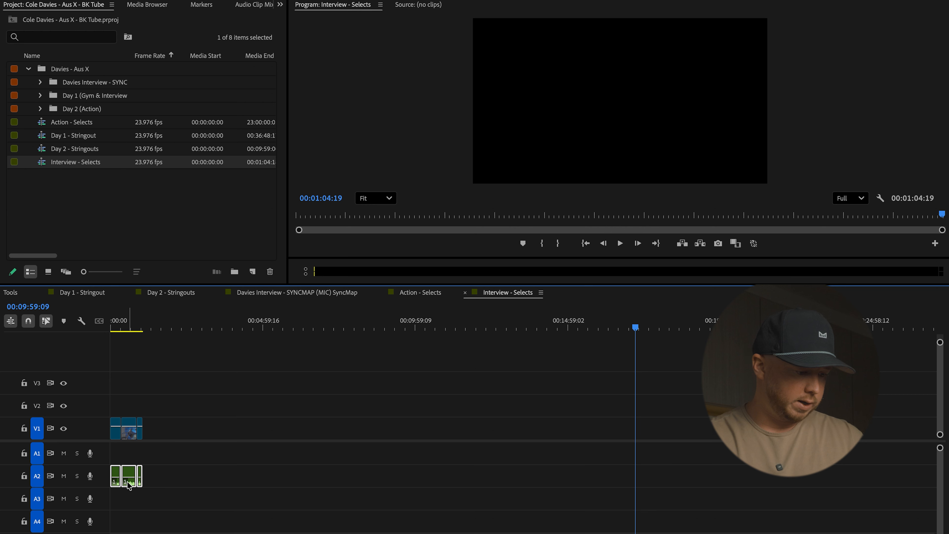
{"action": "left_click_drag", "start_coordinate": [129, 484], "coordinate": [128, 461]}
Enlarge tracks V1 and A1 in Interview - Selects and return the playhead to the start of the sequence
{"action": "key", "text": "="}
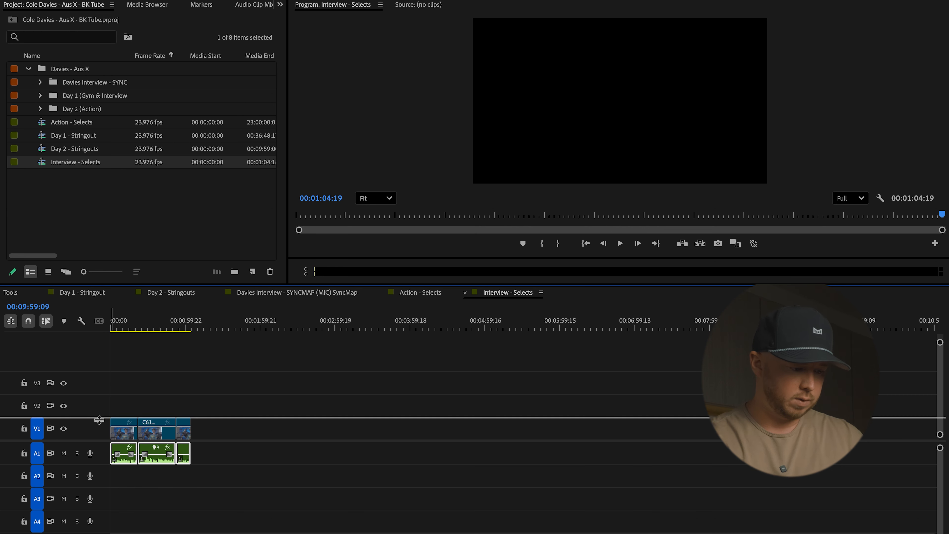
{"action": "double_click", "coordinate": [100, 428]}
{"action": "left_click_drag", "start_coordinate": [102, 464], "coordinate": [102, 483]}
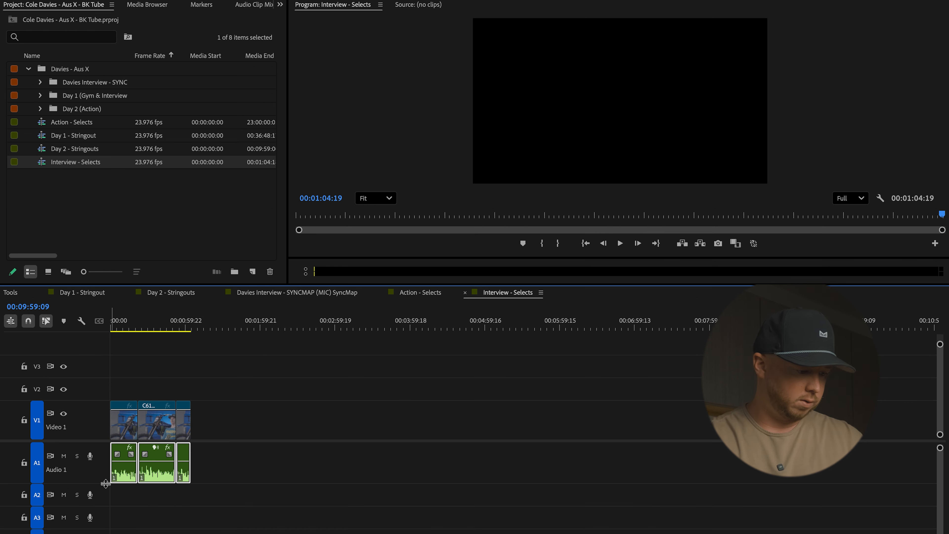
{"action": "left_click_drag", "start_coordinate": [203, 326], "coordinate": [2, 333]}
{"action": "key", "text": "="}
{"action": "key", "text": "="}
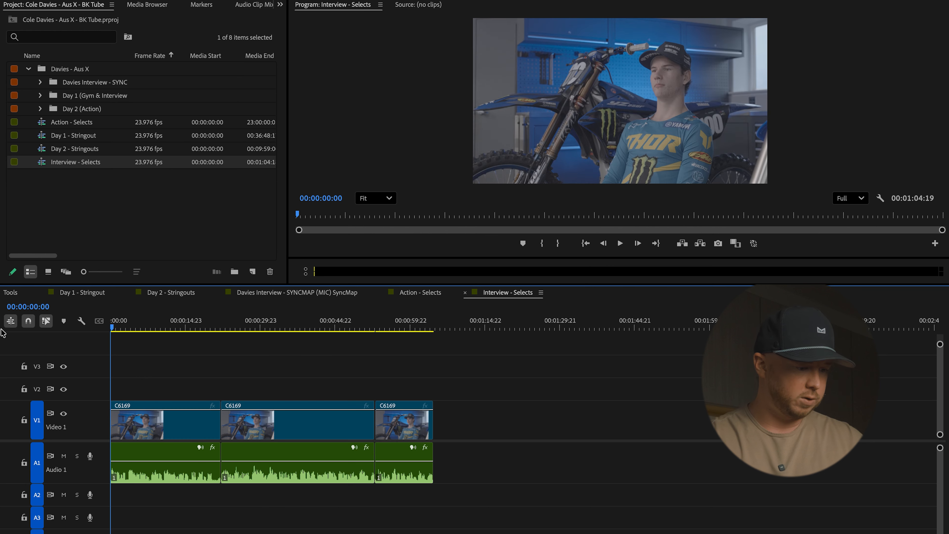
Scrub through the interview selects to 00:00:28:11 and close the original synced interview sequence
{"action": "left_click_drag", "start_coordinate": [184, 325], "coordinate": [209, 352]}
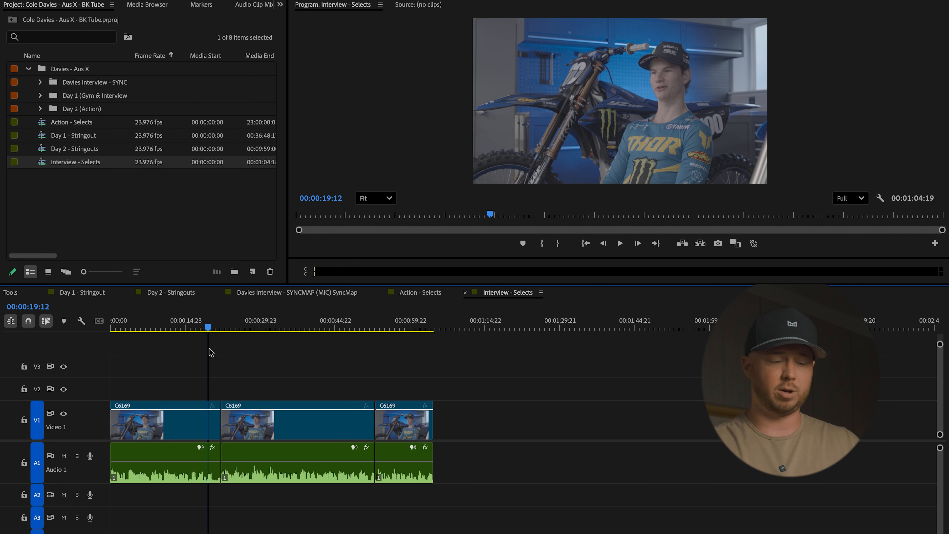
{"action": "left_click_drag", "start_coordinate": [243, 329], "coordinate": [253, 330]}
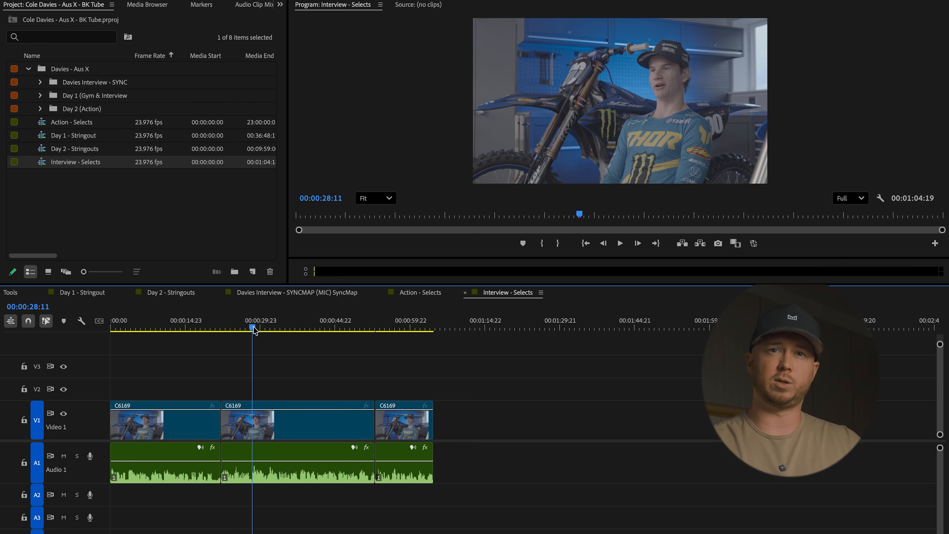
{"action": "left_click", "coordinate": [424, 292]}
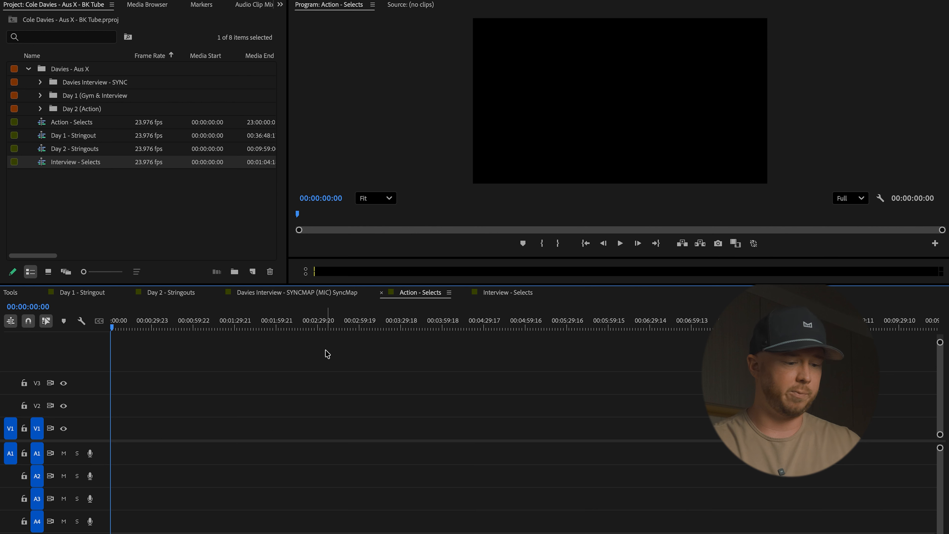
{"action": "left_click", "coordinate": [509, 296]}
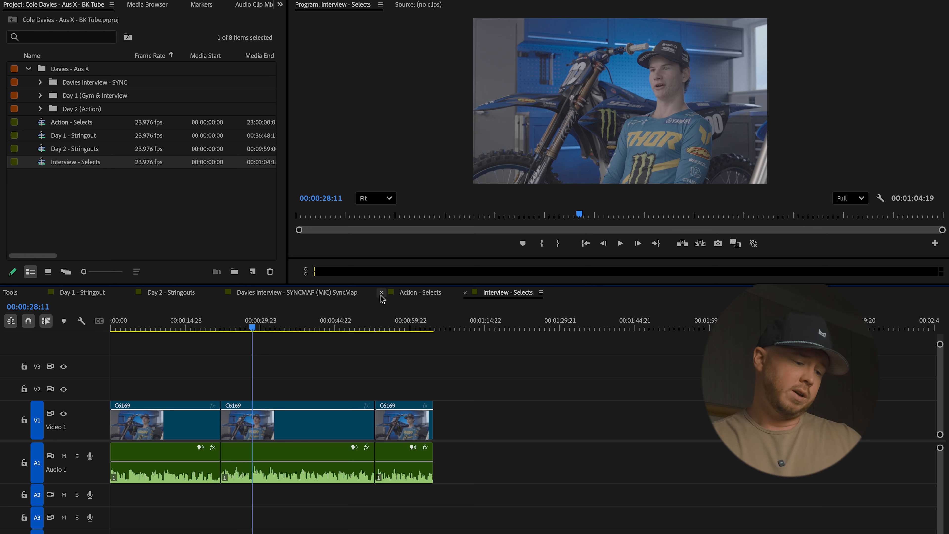
{"action": "left_click", "coordinate": [219, 292]}
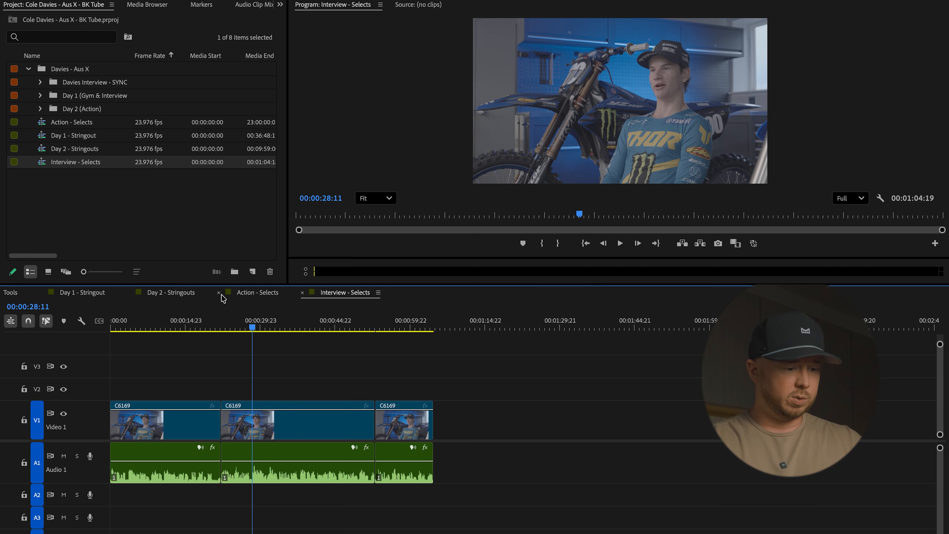
Copy all clips raised to track V2 in Day 1 - Stringout into the Action - Selects sequence
{"action": "left_click", "coordinate": [76, 296]}
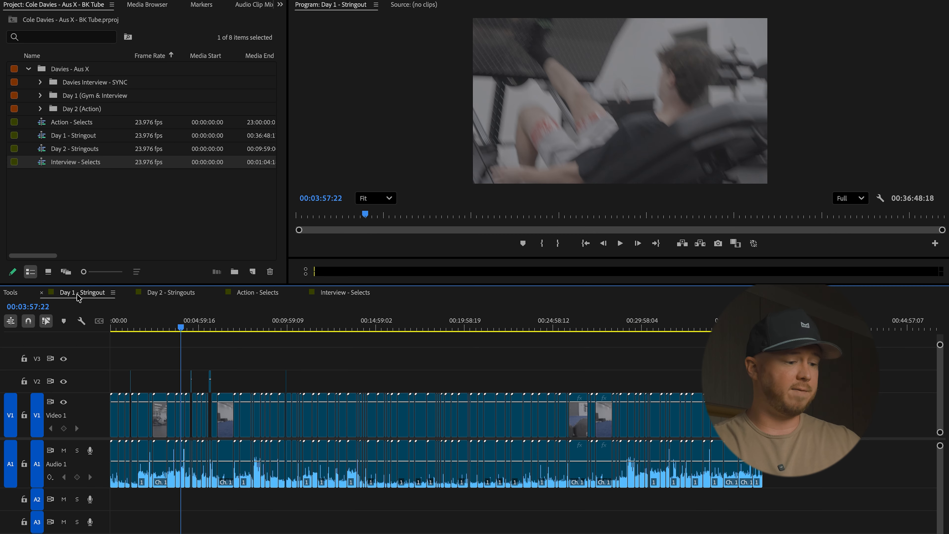
{"action": "left_click_drag", "start_coordinate": [704, 364], "coordinate": [58, 386]}
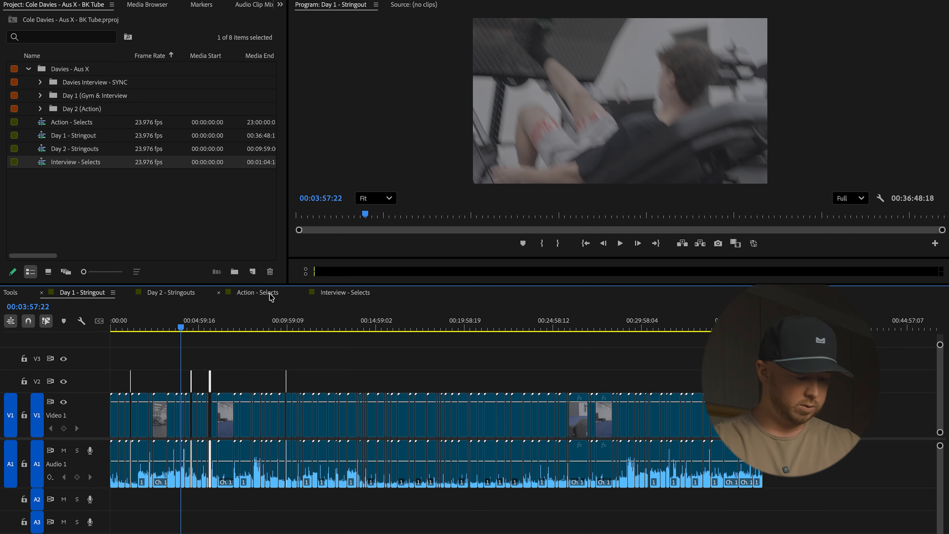
{"action": "left_click", "coordinate": [261, 294]}
{"action": "key", "text": "ctrl+v"}
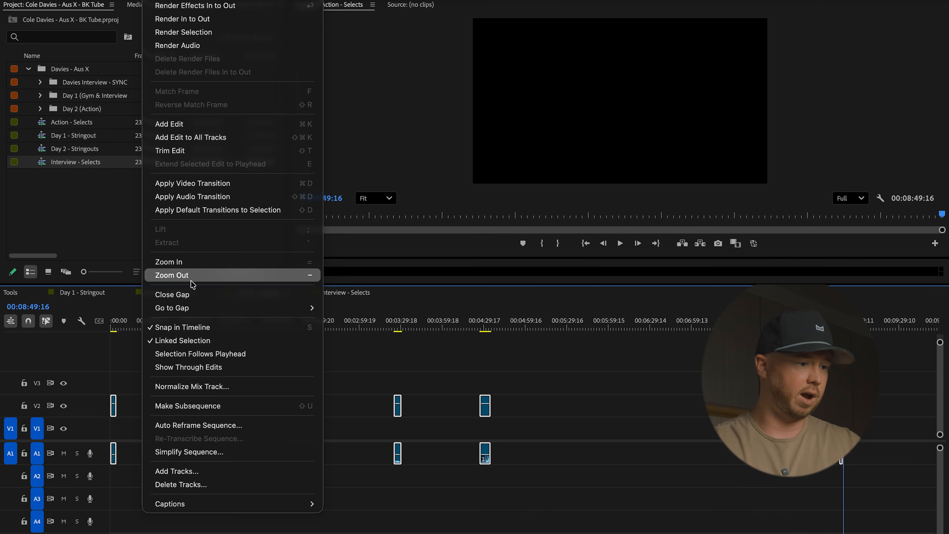
Close the gaps between the pasted Day 1 clips and move their video down to track V1
{"action": "left_click", "coordinate": [181, 295]}
{"action": "left_click", "coordinate": [181, 394]}
{"action": "mouse_move", "coordinate": [195, 391]}
{"action": "left_mouse_down"}
{"action": "mouse_move", "coordinate": [112, 416]}
{"action": "mouse_move", "coordinate": [131, 425]}
{"action": "mouse_move", "coordinate": [99, 404]}
{"action": "left_mouse_up"}
Enlarge tracks V1 and A1 in Action - Selects so the Day 1 thumbnails and waveforms are readable
{"action": "left_click_drag", "start_coordinate": [103, 465], "coordinate": [103, 481]}
{"action": "key", "text": "="}
{"action": "key", "text": "="}
{"action": "scroll", "coordinate": [376, 381], "scroll_direction": "left", "scroll_amount": 15}
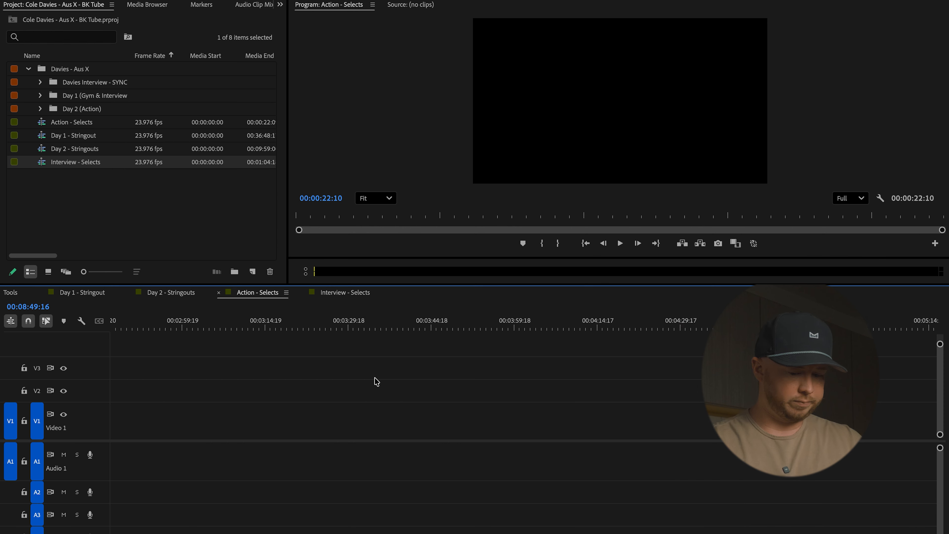
{"action": "left_click", "coordinate": [279, 398]}
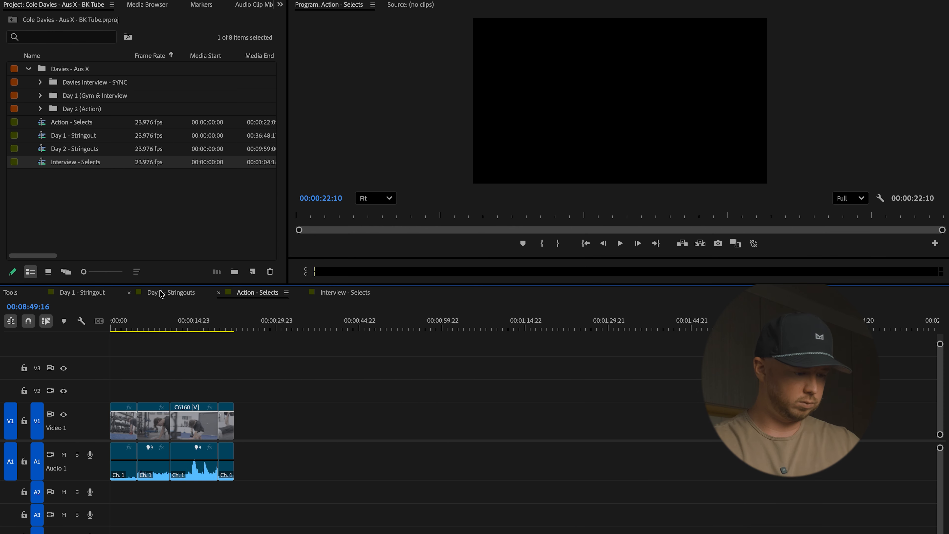
Copy all V2 clips from Day 2 - Stringouts into Action - Selects, a short gap after the Day 1 clips
{"action": "left_click", "coordinate": [162, 293]}
{"action": "left_click_drag", "start_coordinate": [545, 358], "coordinate": [115, 370]}
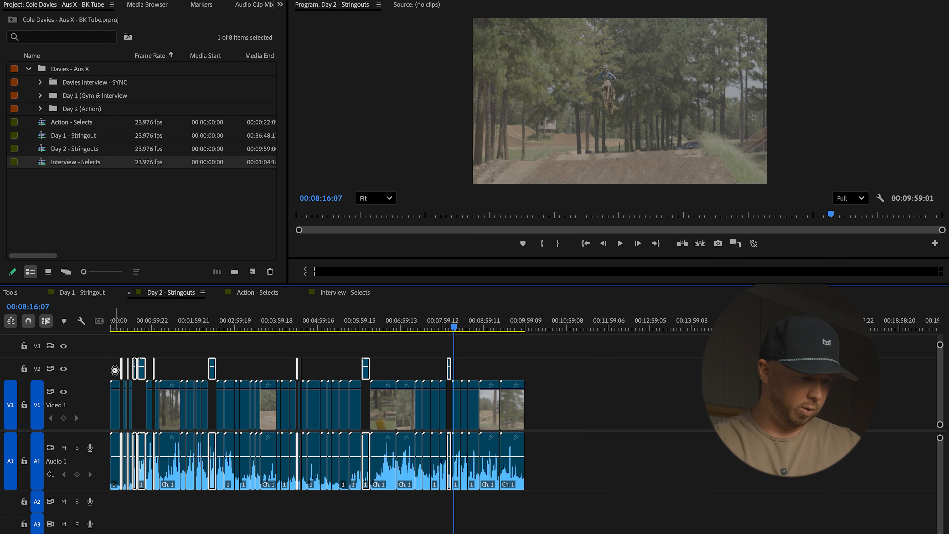
{"action": "left_click", "coordinate": [257, 292]}
{"action": "left_click", "coordinate": [273, 329]}
{"action": "key", "text": "ctrl+v"}
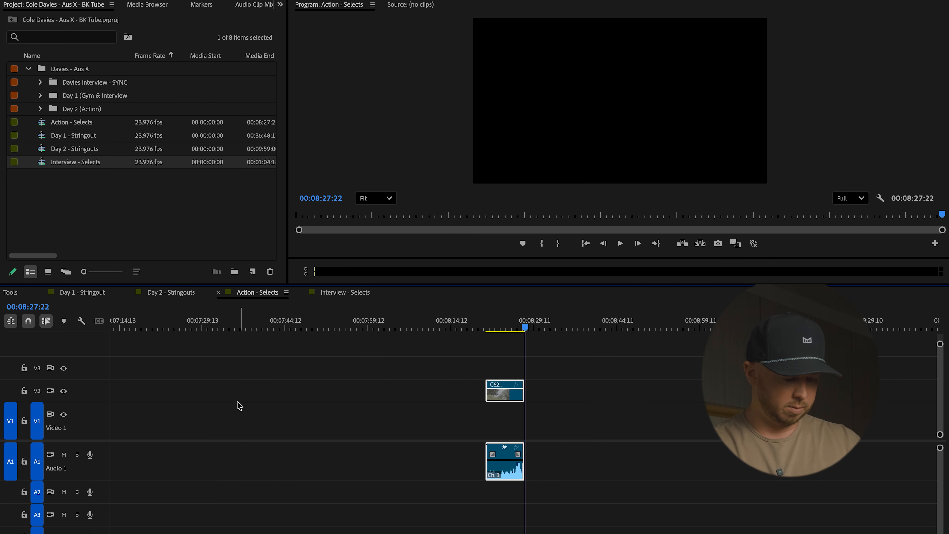
{"action": "key", "text": "backslash"}
Close the gaps between the pasted Day 2 clips and move their video down to track V1
{"action": "left_click", "coordinate": [163, 0]}
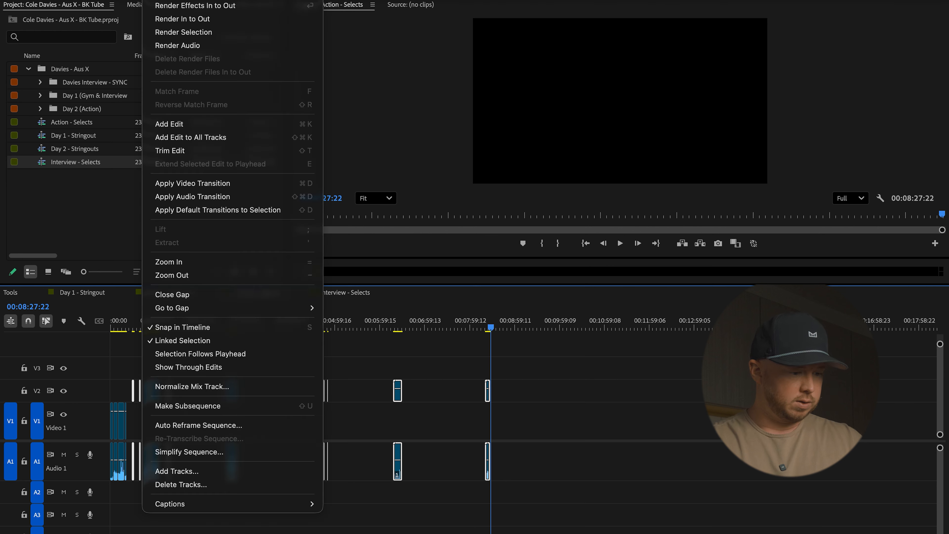
{"action": "left_click", "coordinate": [204, 294]}
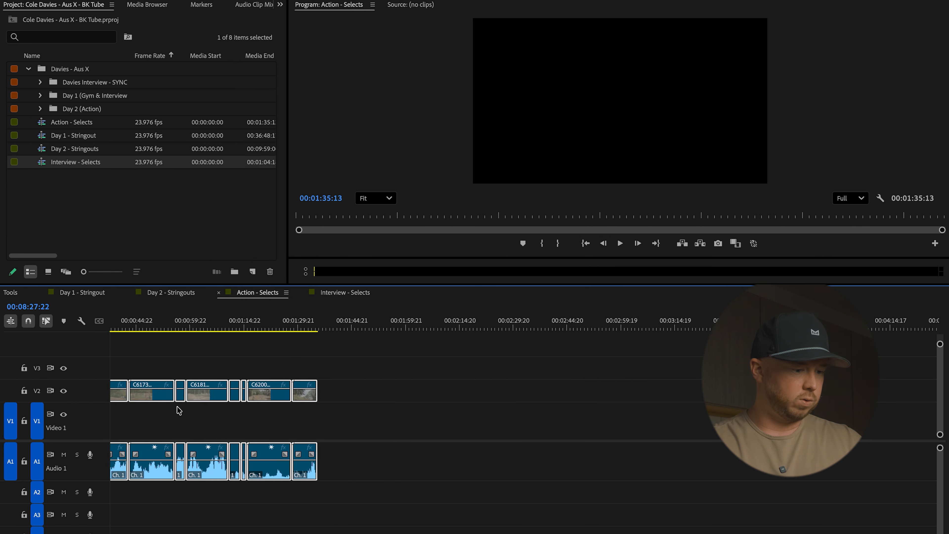
{"action": "left_click_drag", "start_coordinate": [351, 398], "coordinate": [350, 411]}
{"action": "left_click", "coordinate": [351, 383]}
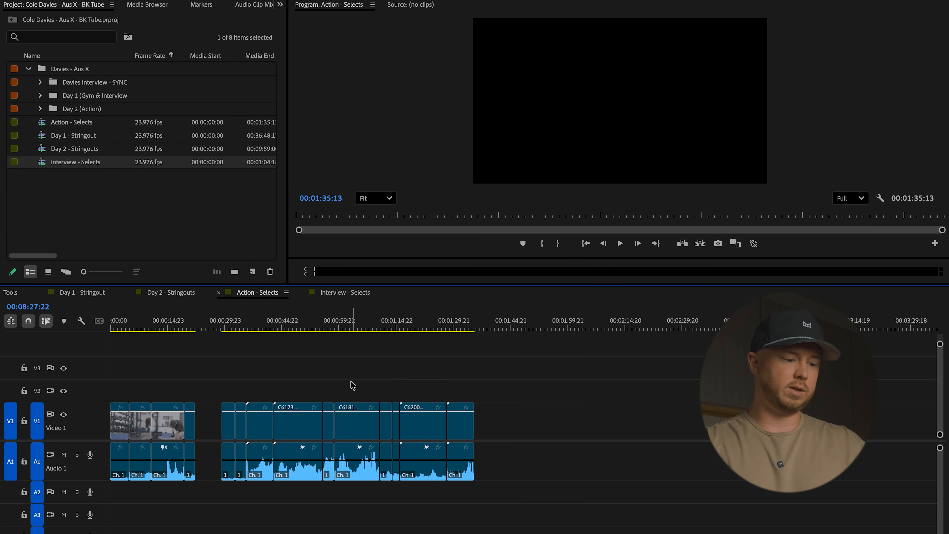
Close the Day 2 and Day 1 stringout sequences, leaving only the two selects sequences open
{"action": "left_click", "coordinate": [129, 292]}
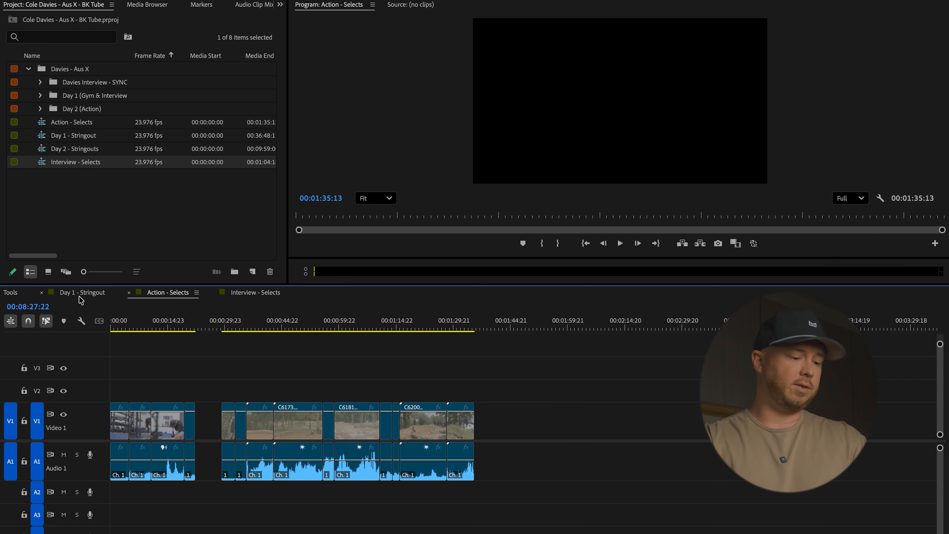
{"action": "left_click", "coordinate": [42, 293]}
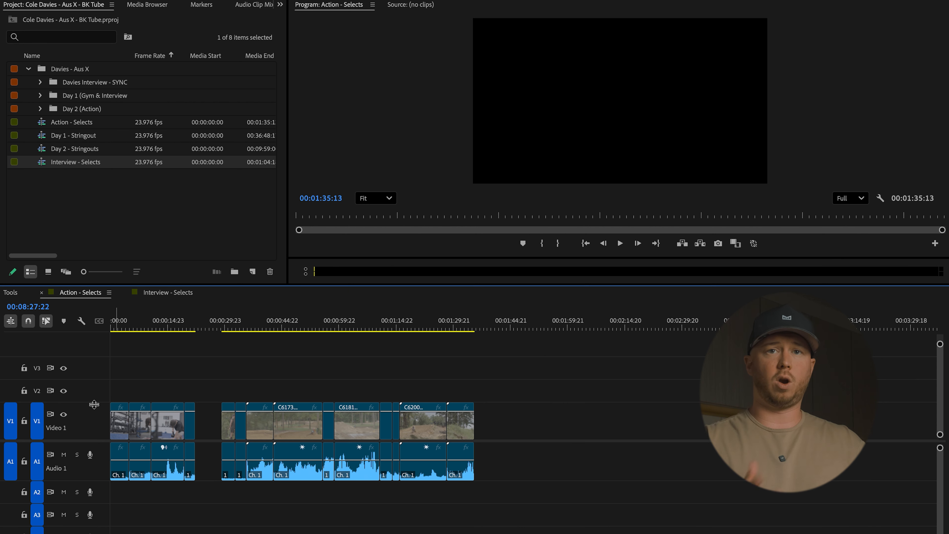
{"action": "left_click_drag", "start_coordinate": [94, 405], "coordinate": [94, 388]}
Review the footage in Action - Selects and Interview - Selects, alternating between the two sequences
{"action": "left_click_drag", "start_coordinate": [147, 324], "coordinate": [452, 329]}
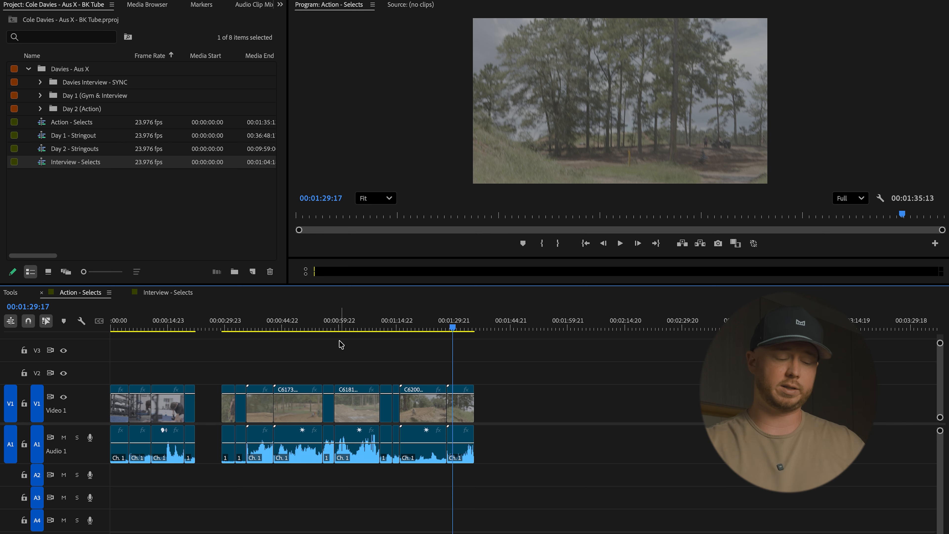
{"action": "left_click", "coordinate": [362, 328]}
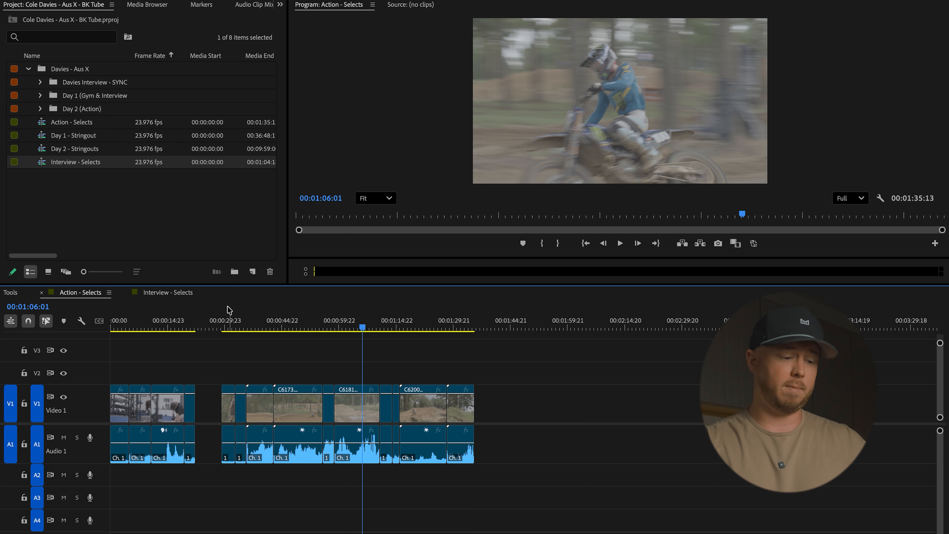
{"action": "left_click", "coordinate": [160, 293]}
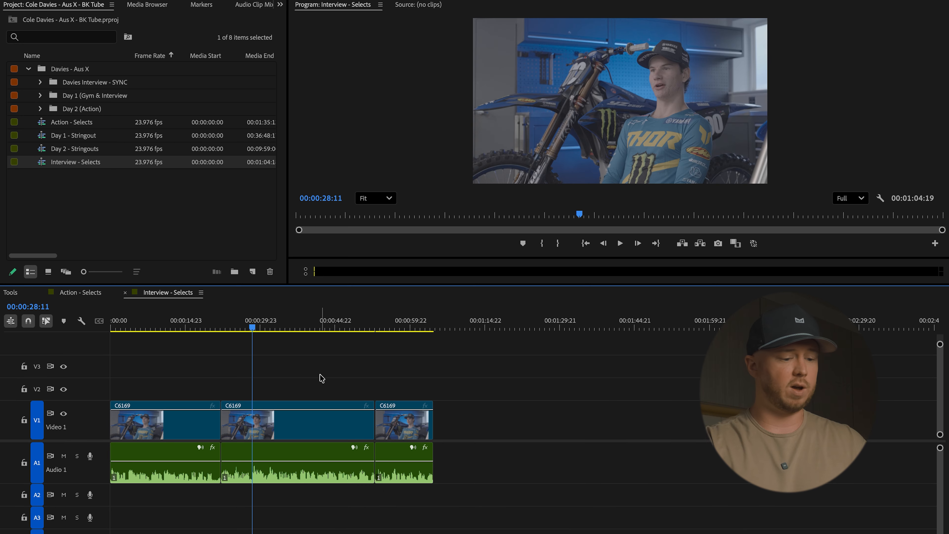
{"action": "left_click", "coordinate": [92, 294]}
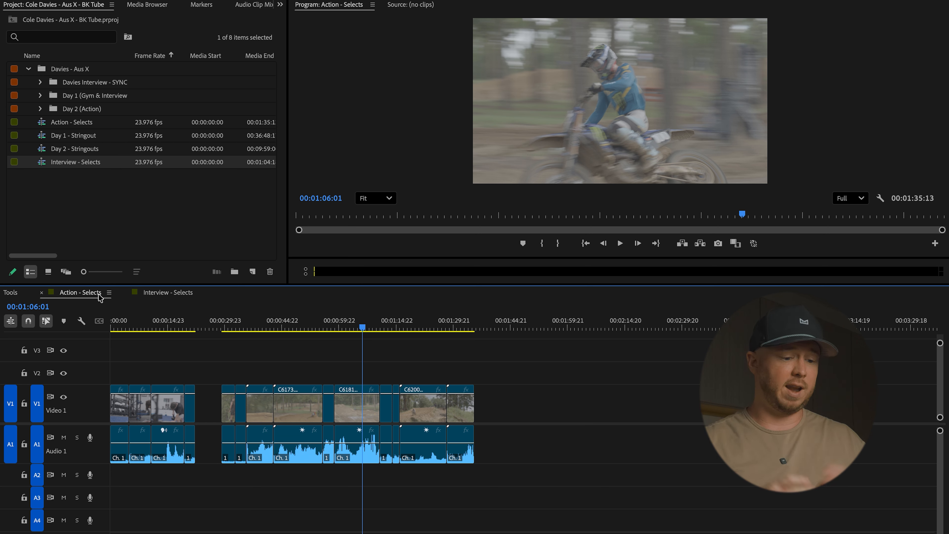
{"action": "left_click", "coordinate": [441, 329]}
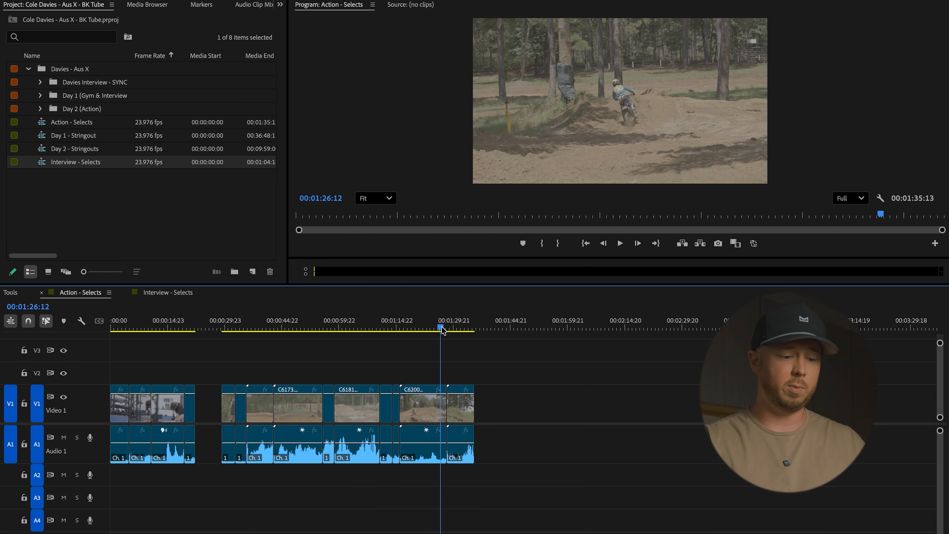
{"action": "left_click", "coordinate": [167, 293]}
{"action": "left_click", "coordinate": [415, 329]}
{"action": "left_click", "coordinate": [307, 328]}
{"action": "left_click", "coordinate": [81, 296]}
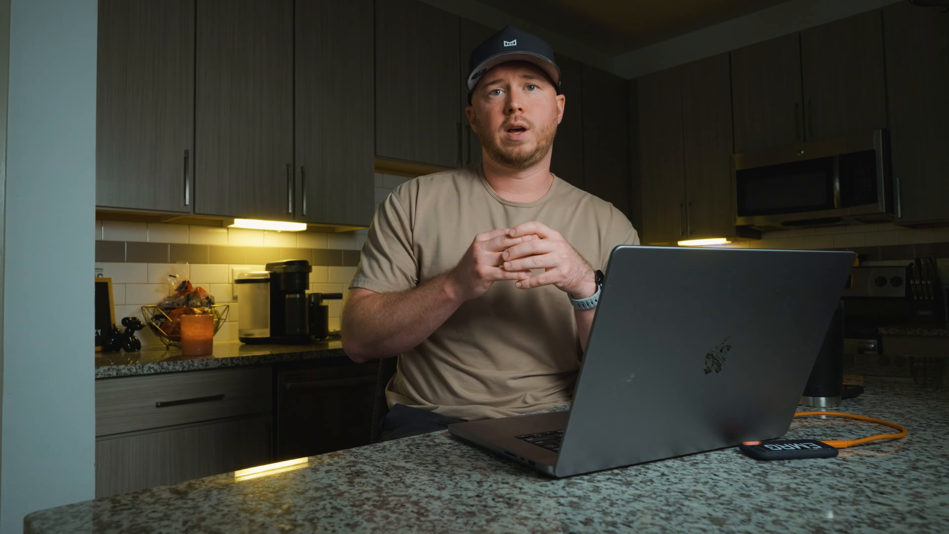